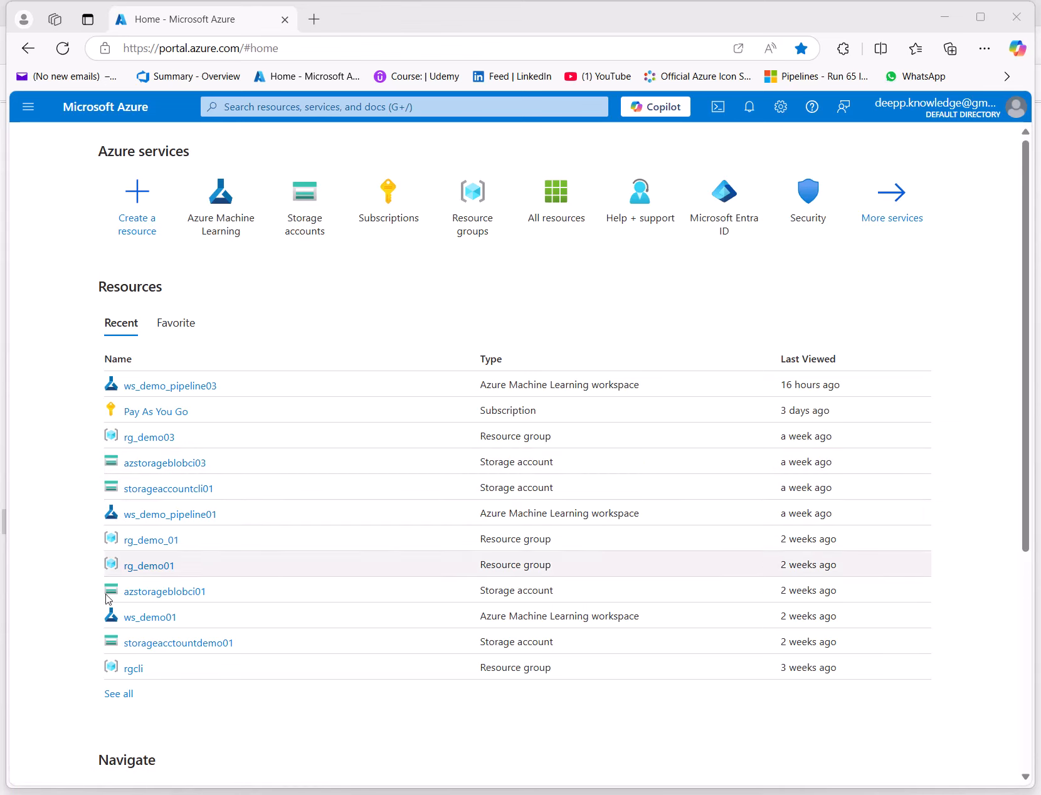
# Step: Launch the studio for the ws_demo_pipeline03 workspace and open its list of compute instances
pyautogui.click(170, 388)
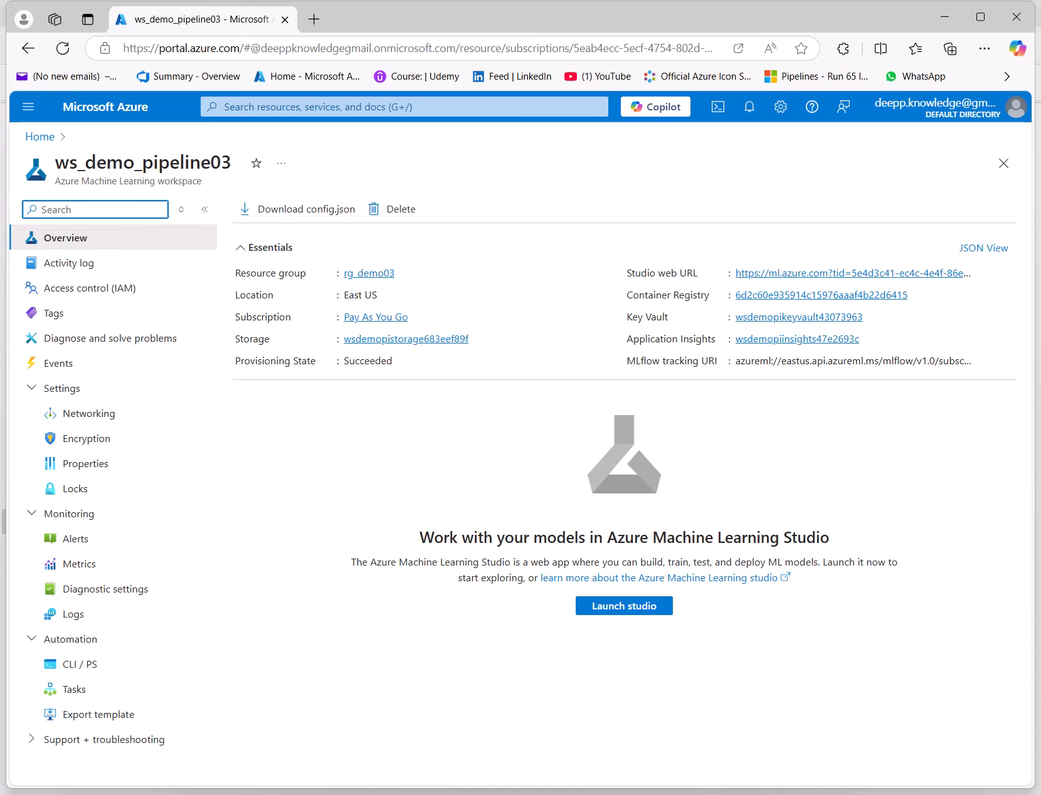
pyautogui.click(625, 613)
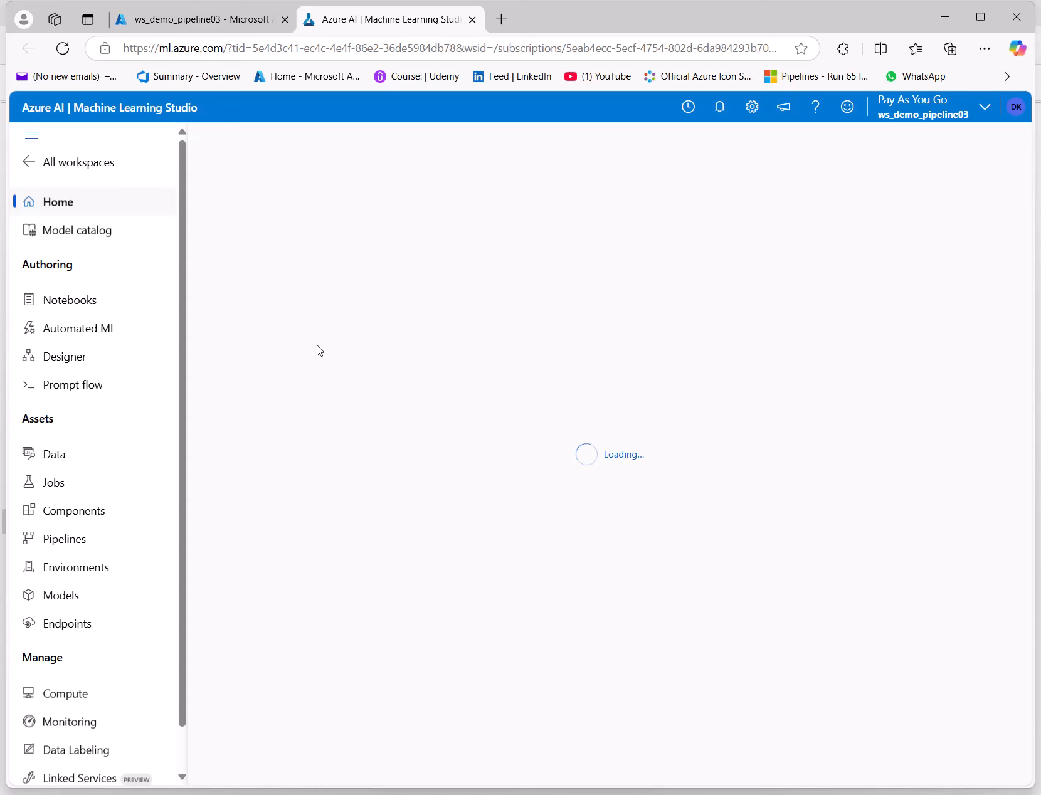
pyautogui.click(67, 696)
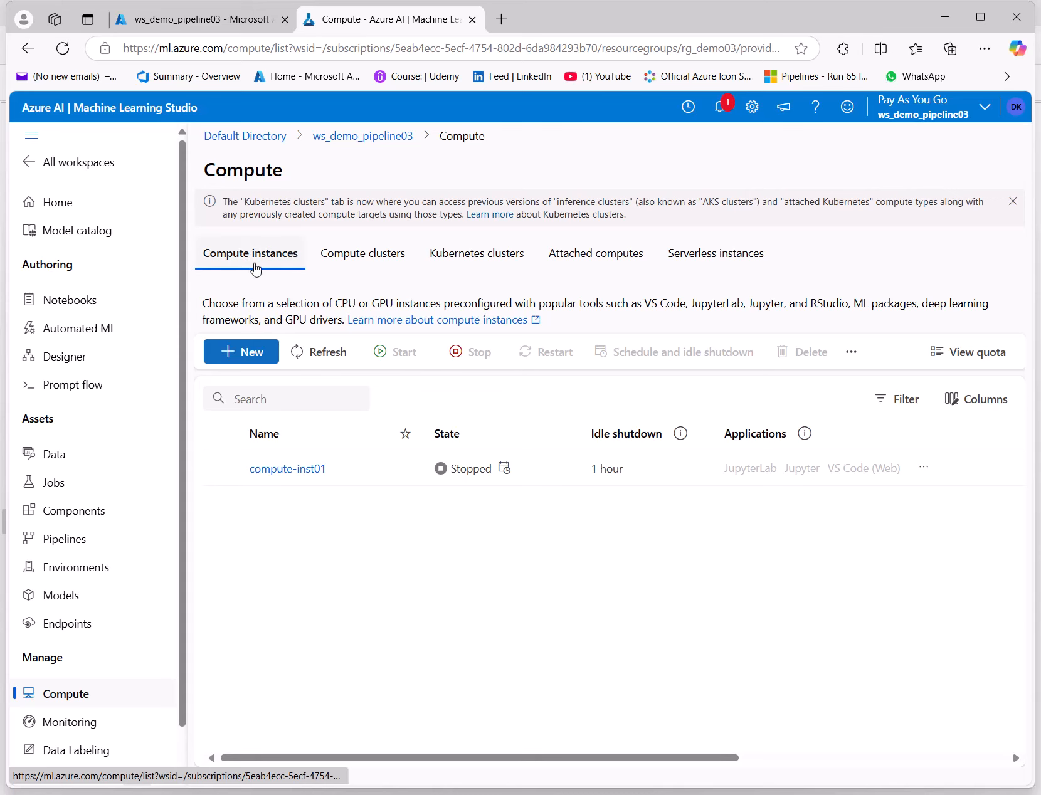
pyautogui.click(343, 257)
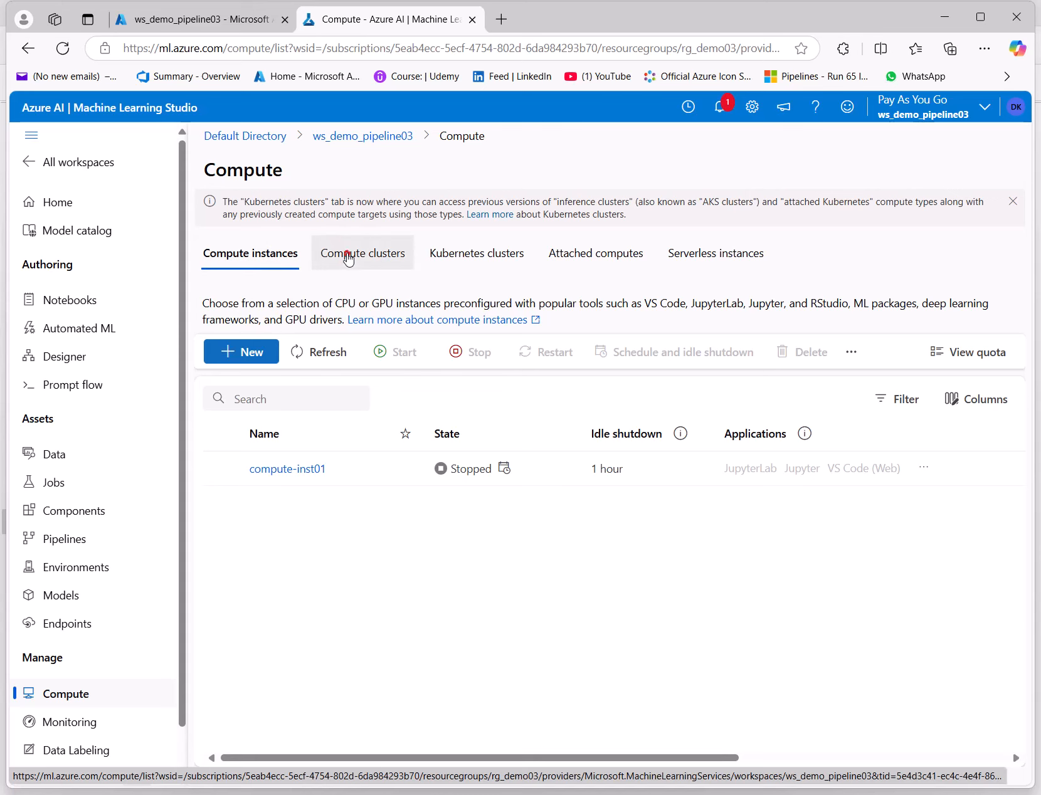
pyautogui.click(262, 254)
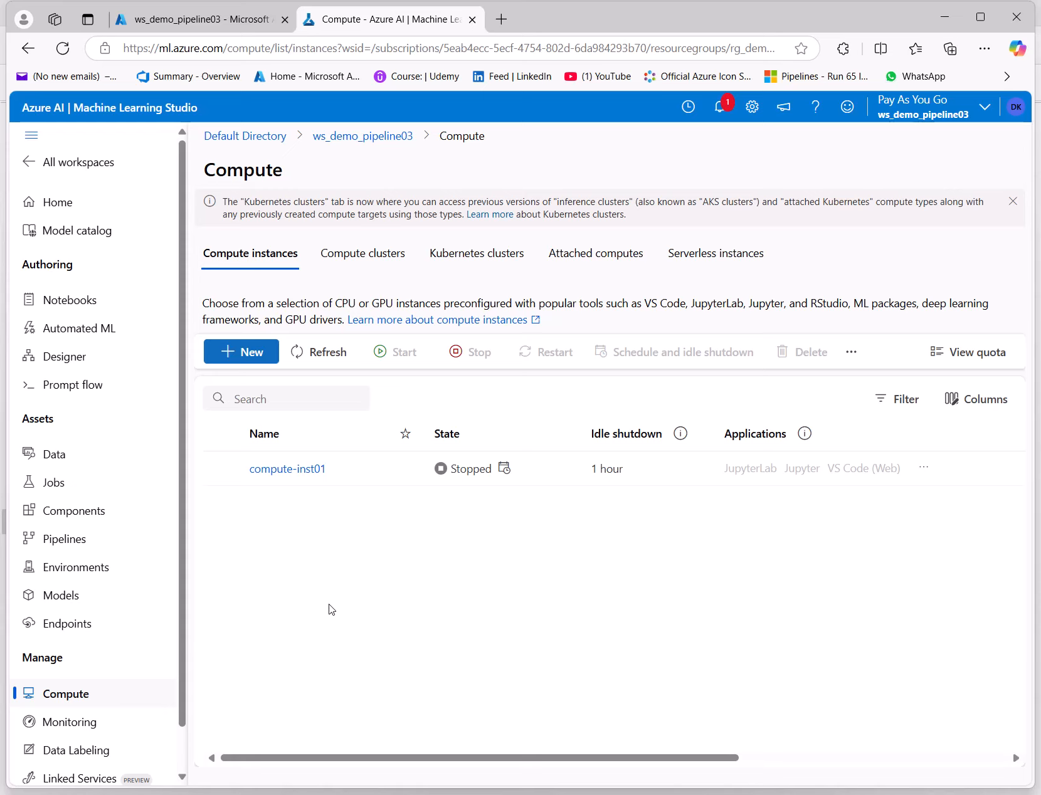
# Step: Browse the curated environments available in the workspace
pyautogui.click(74, 568)
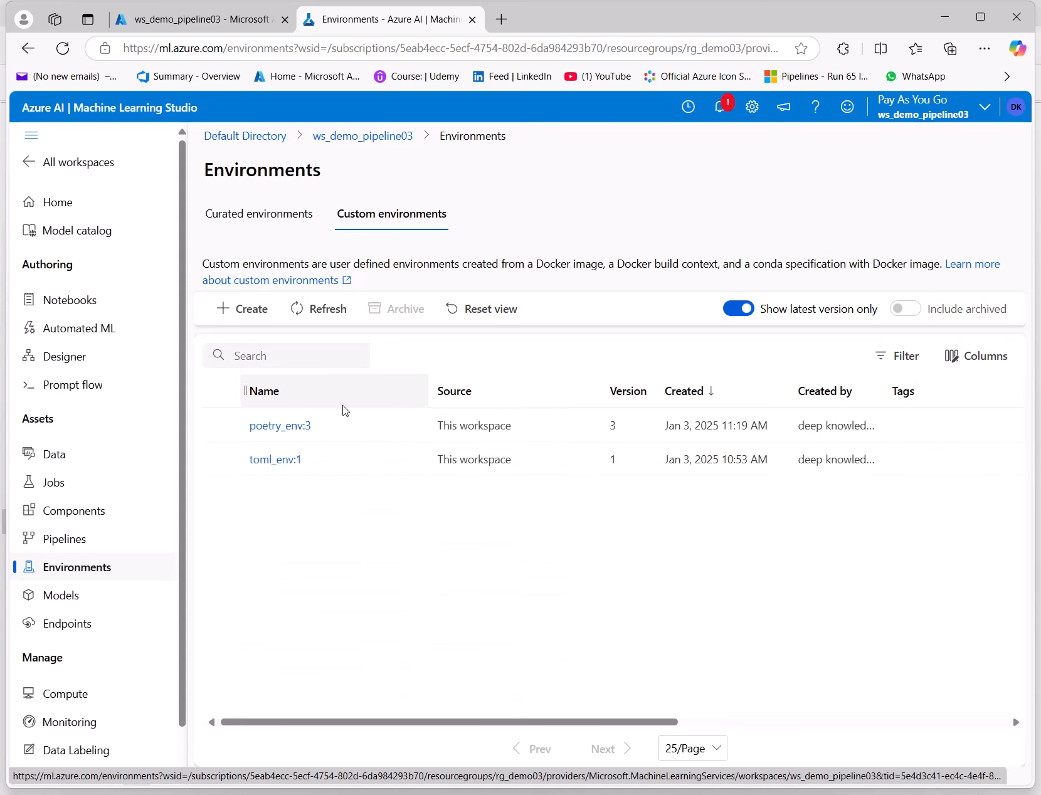
pyautogui.click(248, 219)
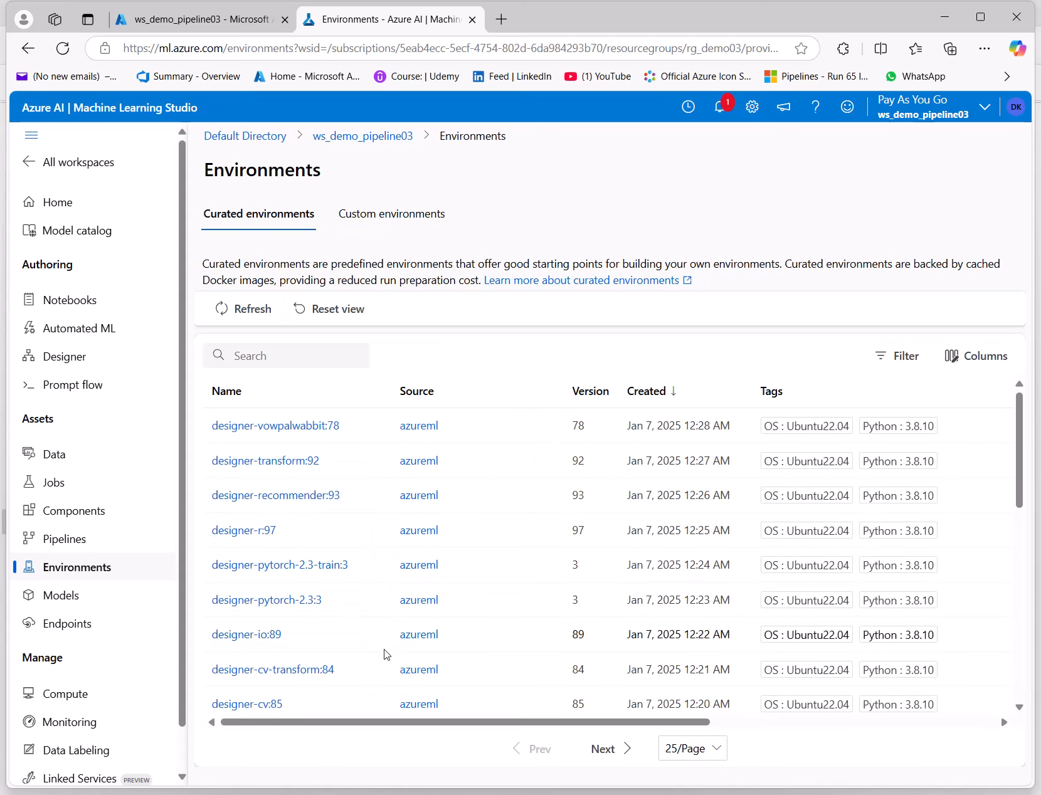
pyautogui.scroll(-3, 375, 493)
pyautogui.scroll(-6, 375, 493)
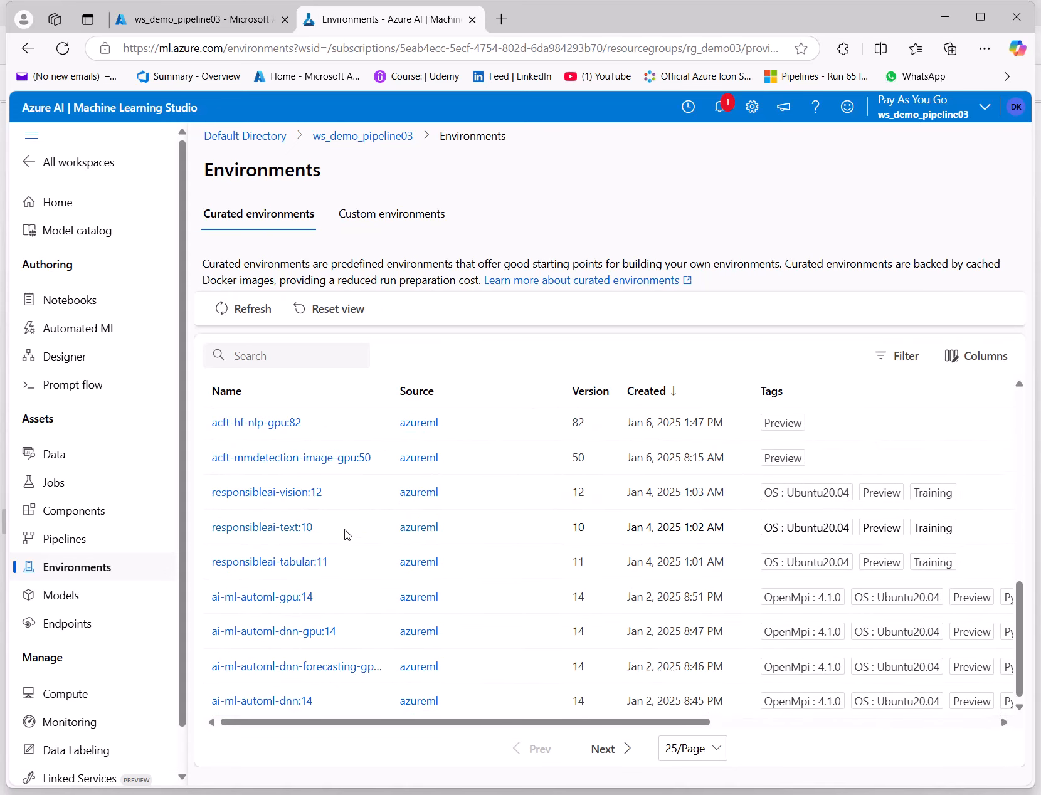
pyautogui.scroll(10, 652, 536)
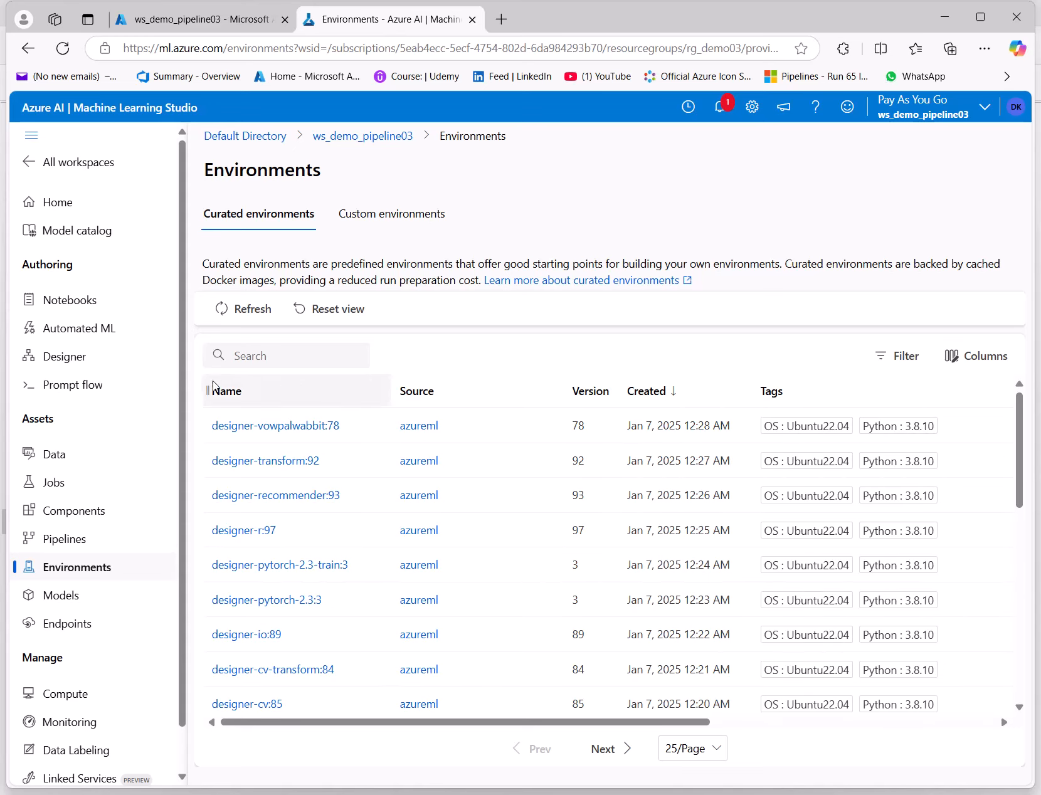
# Step: Return to the workspace's compute instances and start creating a new one
pyautogui.click(83, 692)
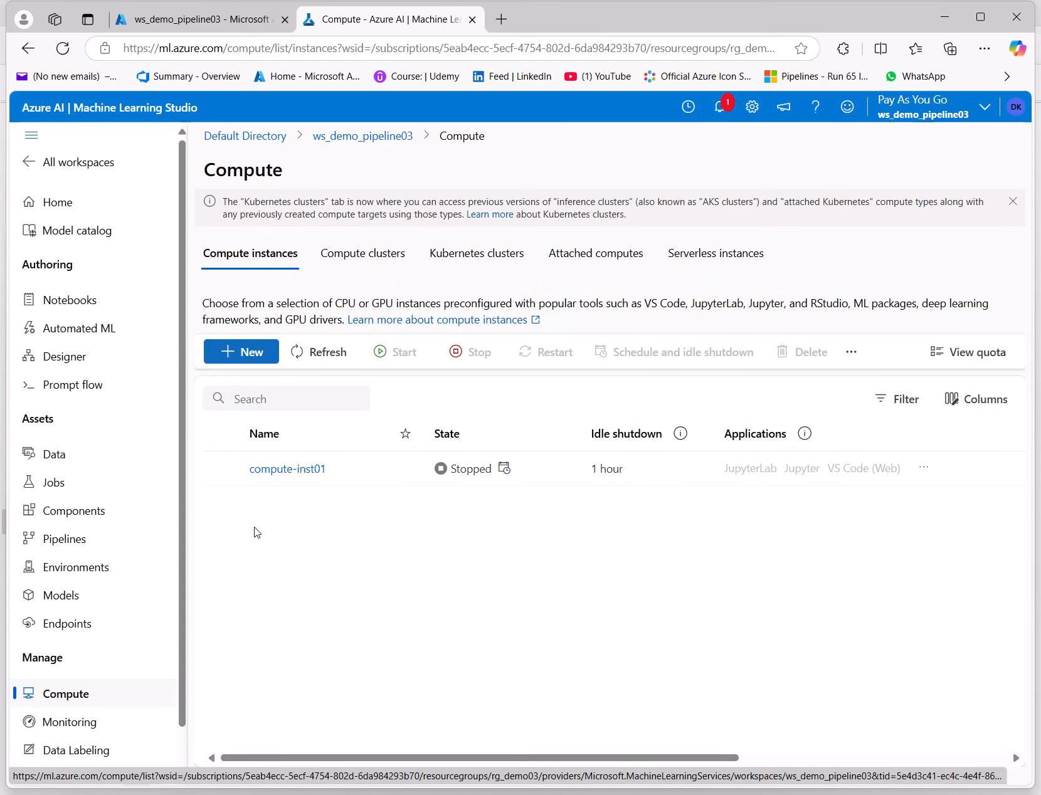
pyautogui.click(245, 353)
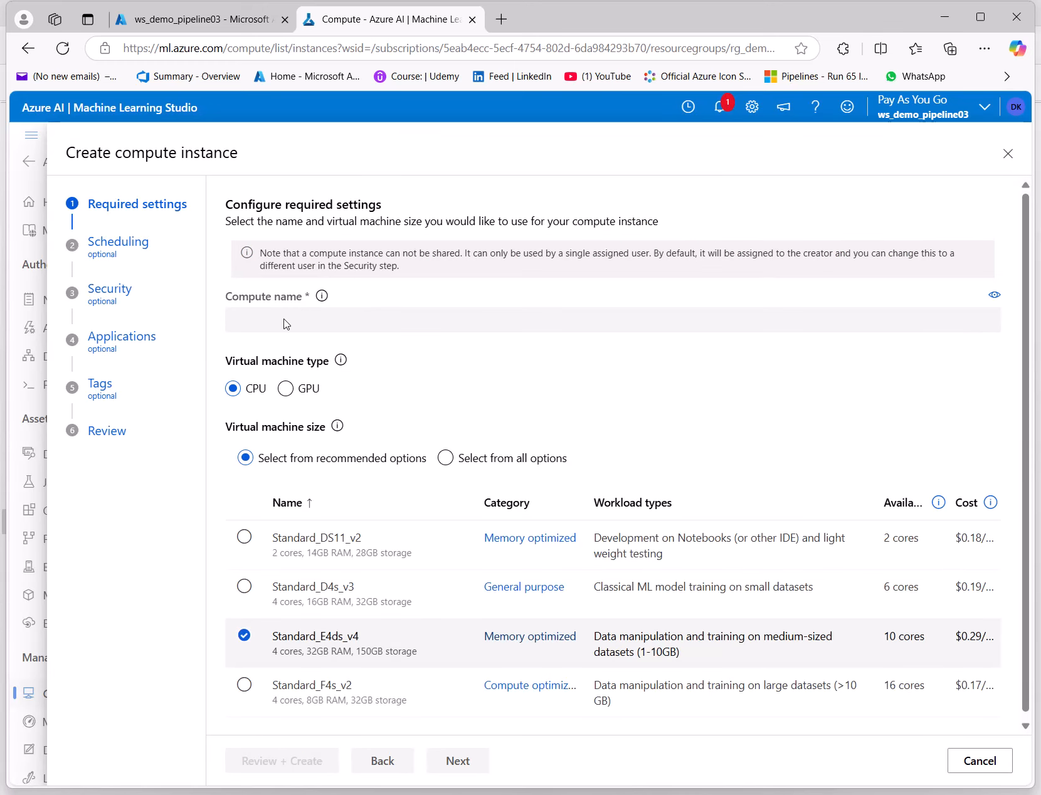
pyautogui.click(285, 323)
pyautogui.click(280, 313)
pyautogui.click(344, 306)
pyautogui.moveTo(226, 221); pyautogui.dragTo(433, 220)
pyautogui.click(313, 314)
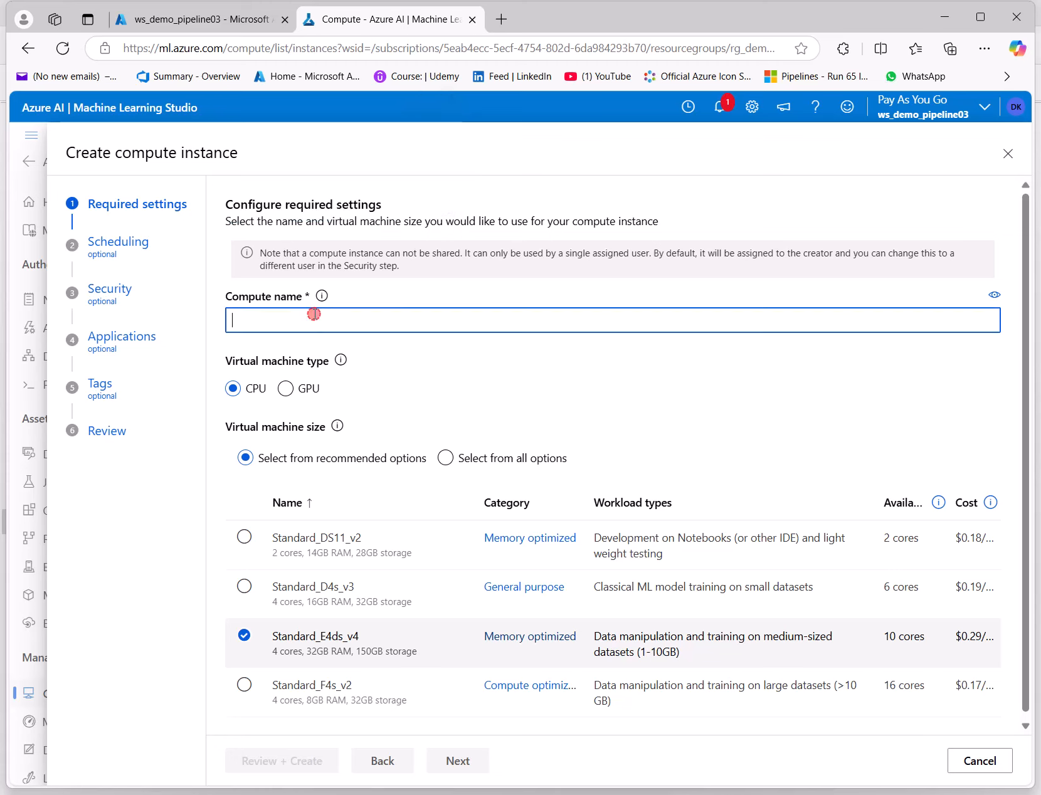
# Step: Read through the naming requirements given for the compute name
pyautogui.click(322, 297)
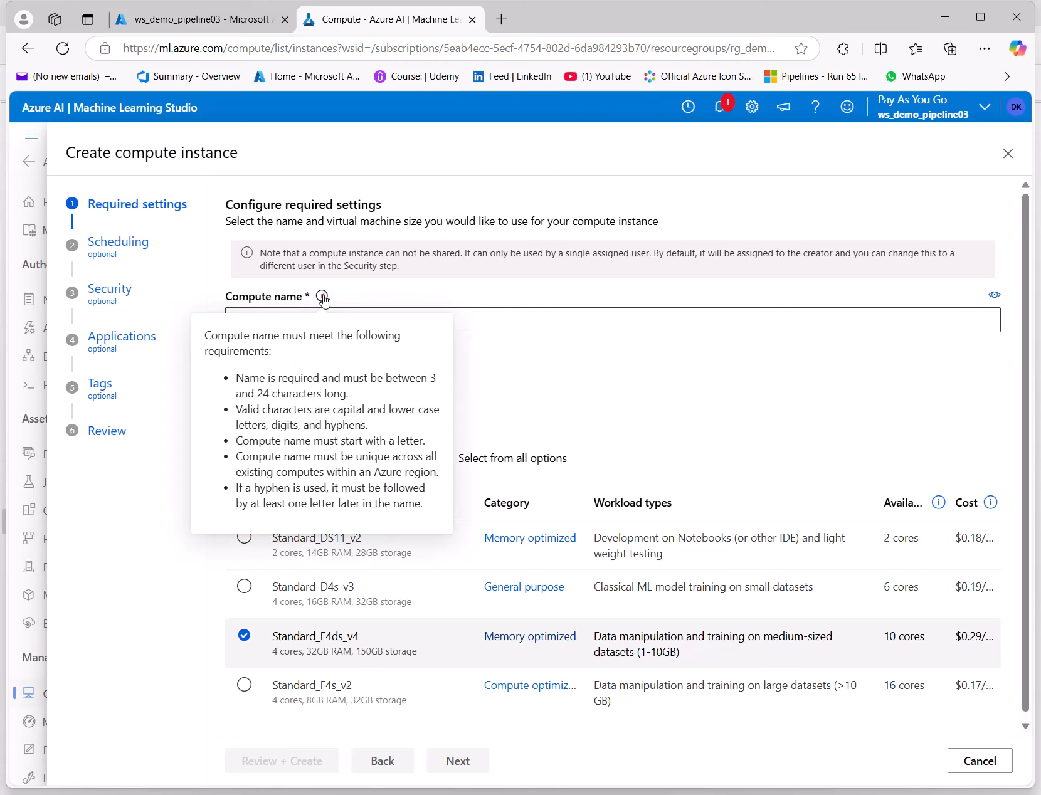
pyautogui.click(322, 298)
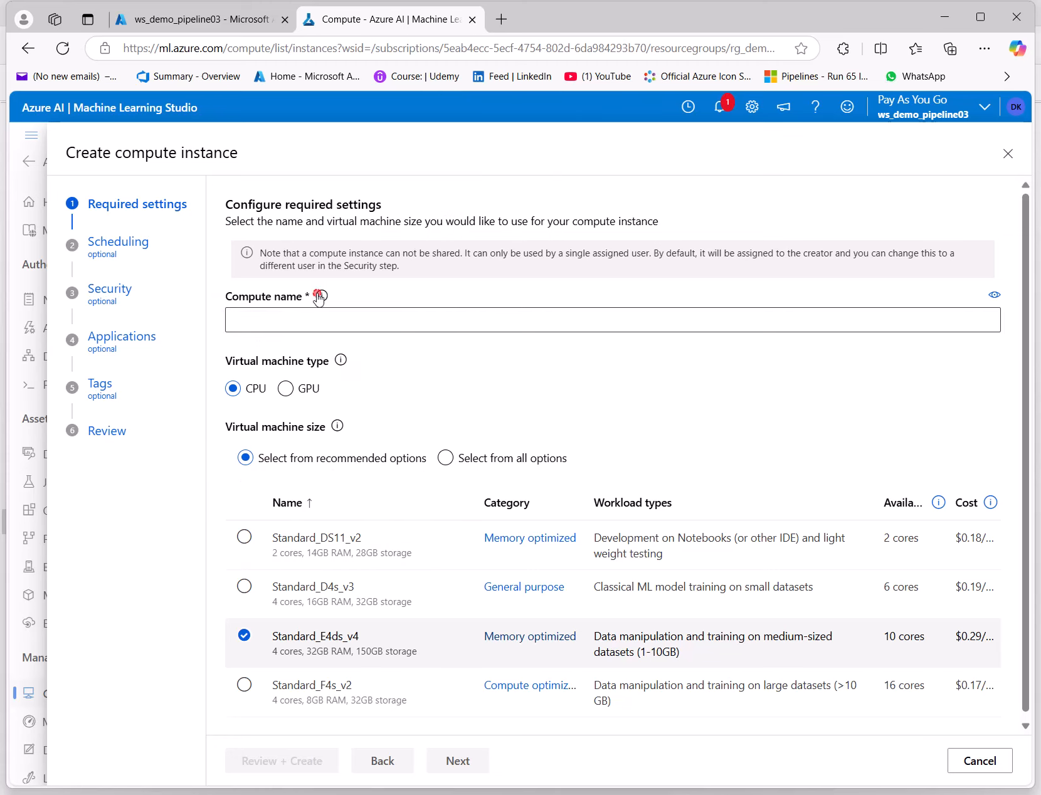
pyautogui.click(320, 296)
pyautogui.moveTo(239, 377); pyautogui.dragTo(346, 394)
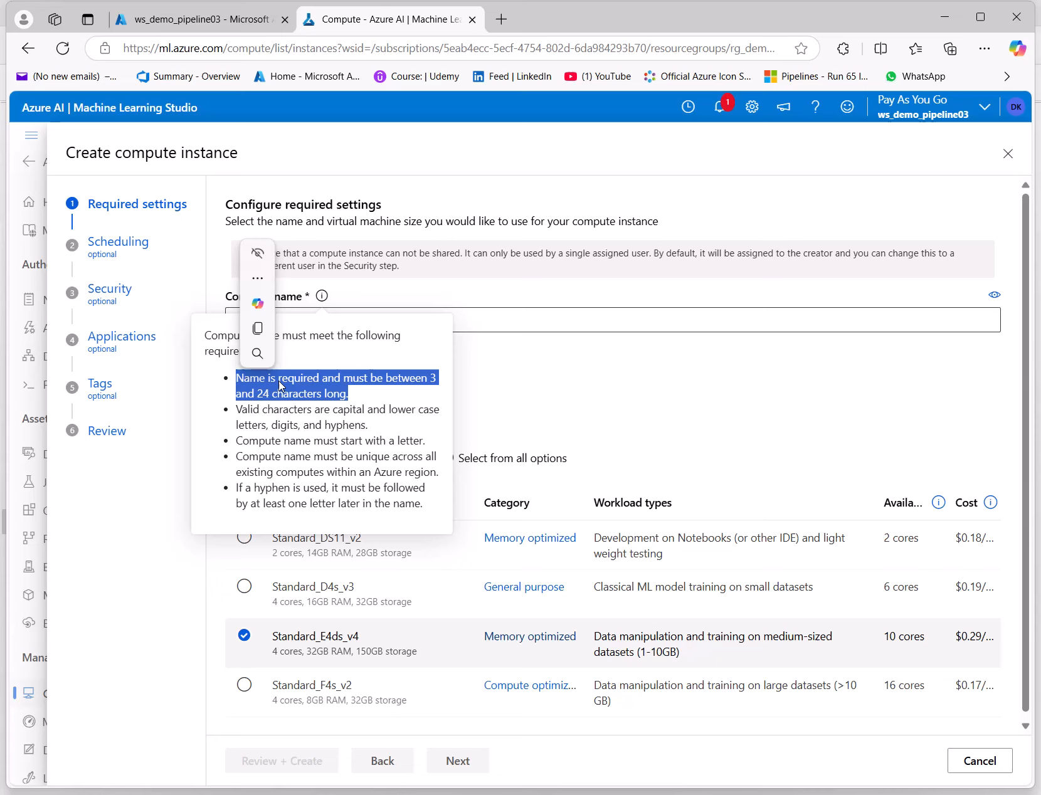
pyautogui.tripleClick(338, 394)
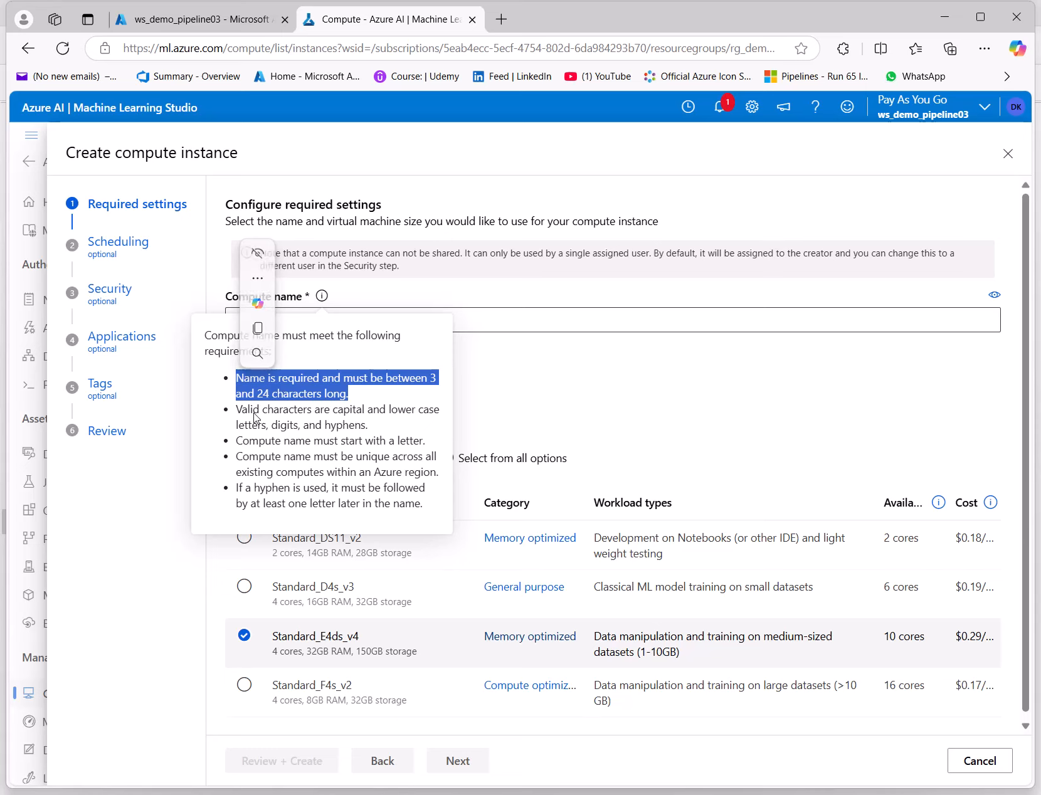
pyautogui.click(319, 422)
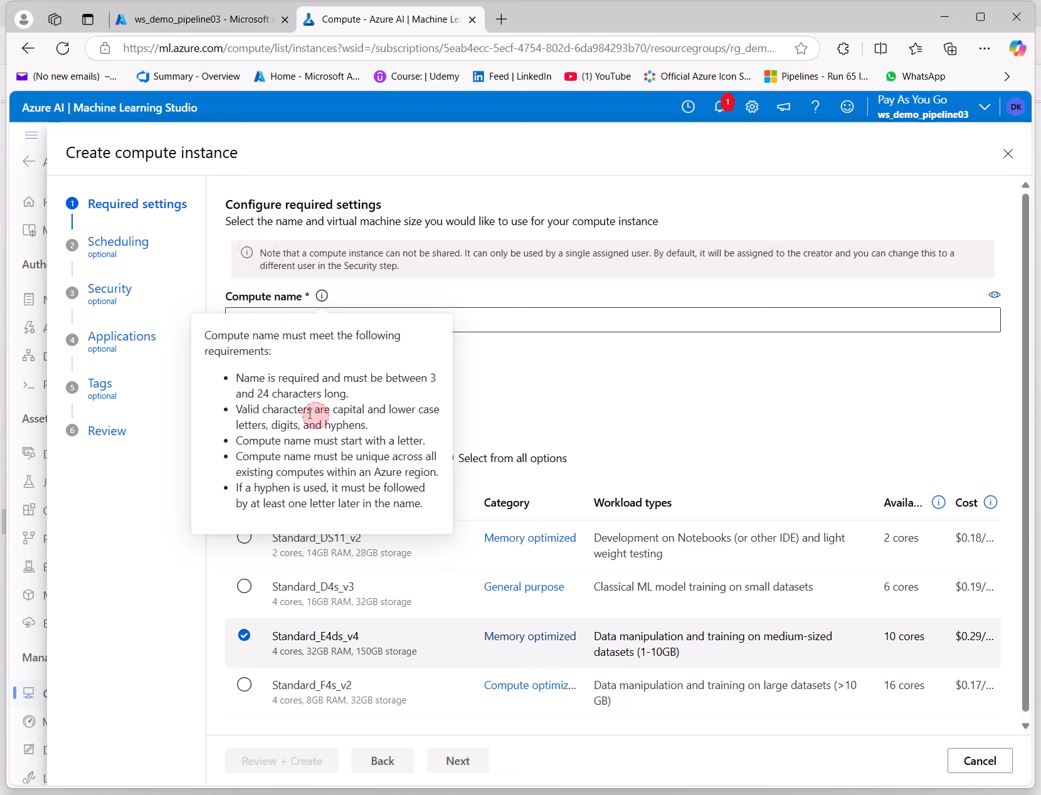
pyautogui.moveTo(242, 440); pyautogui.dragTo(424, 439)
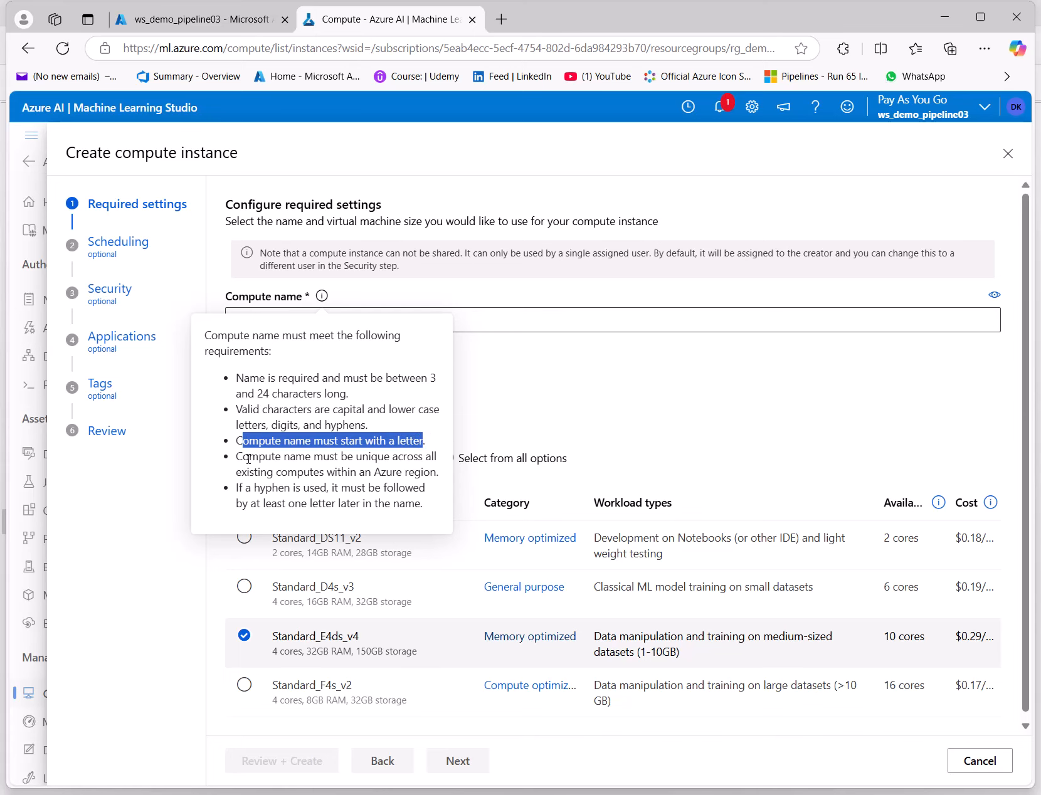
pyautogui.moveTo(244, 456); pyautogui.dragTo(435, 477)
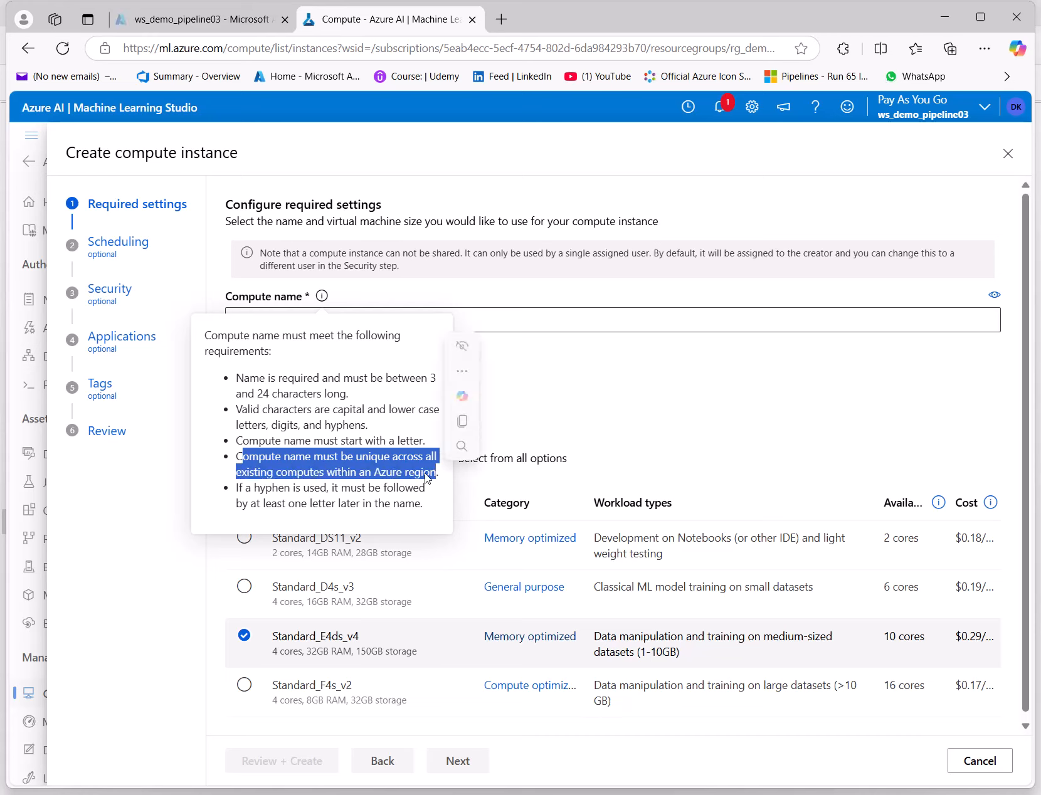
pyautogui.tripleClick(421, 470)
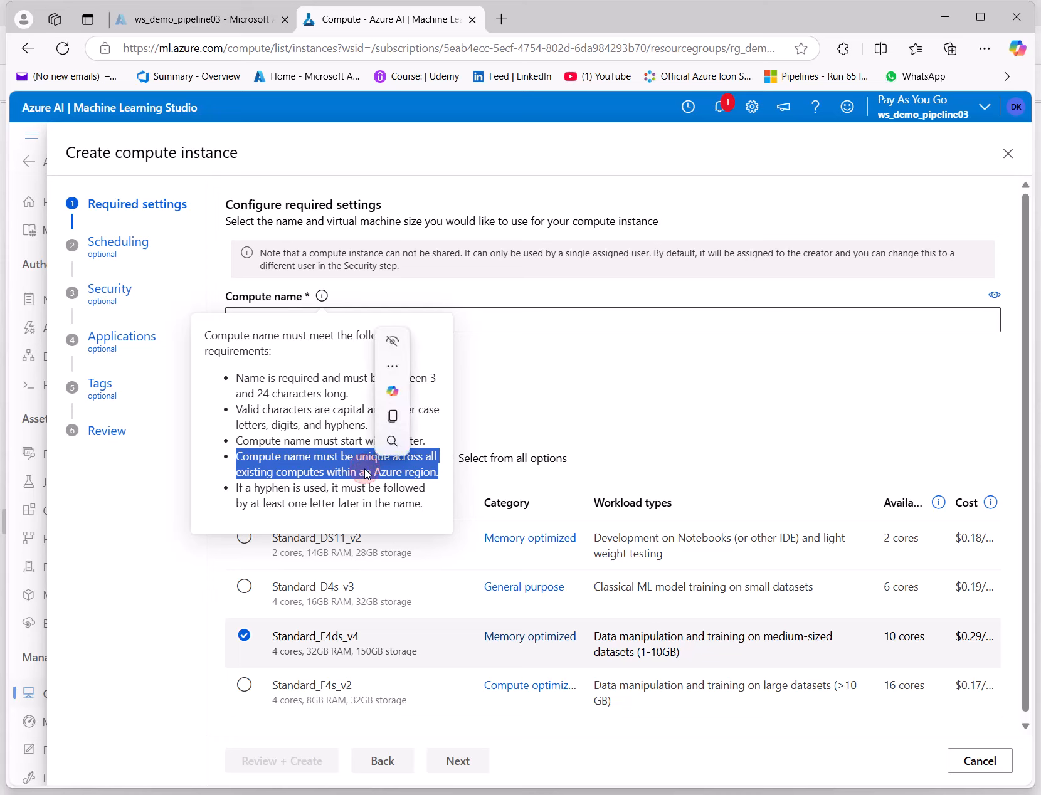
pyautogui.click(322, 467)
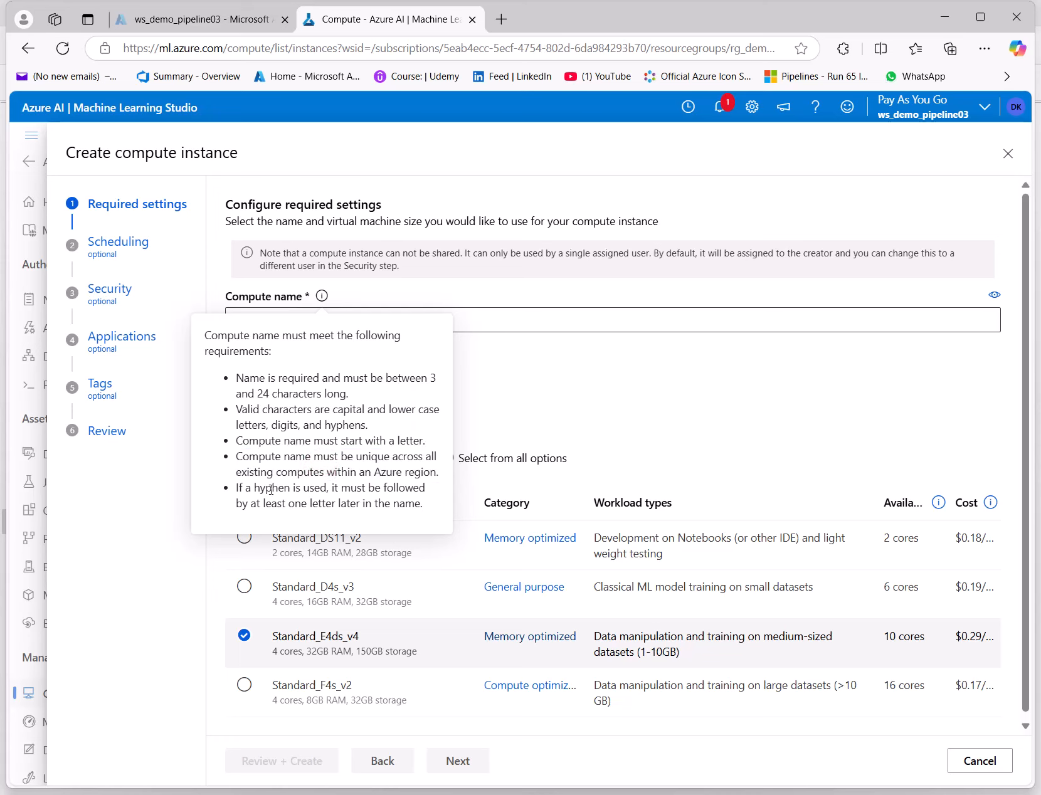
pyautogui.moveTo(240, 490); pyautogui.dragTo(402, 498)
pyautogui.click(384, 282)
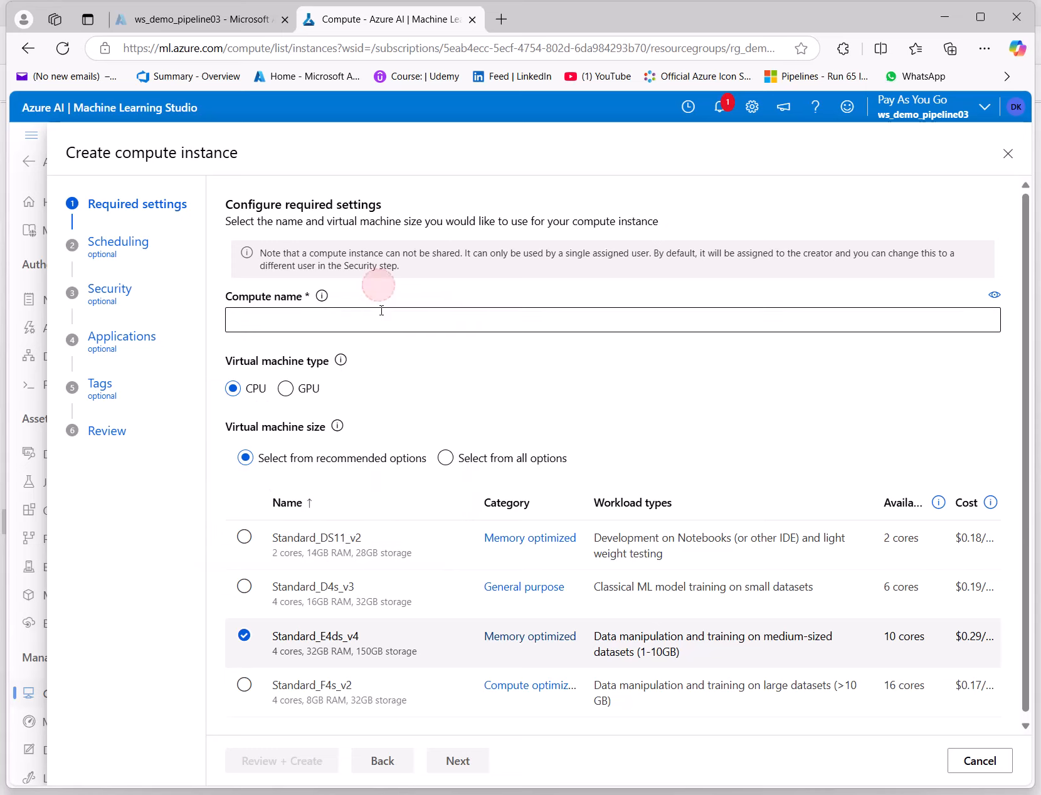
# Step: Name the new compute instance compute-inst02
pyautogui.click(379, 318)
pyautogui.write('com')
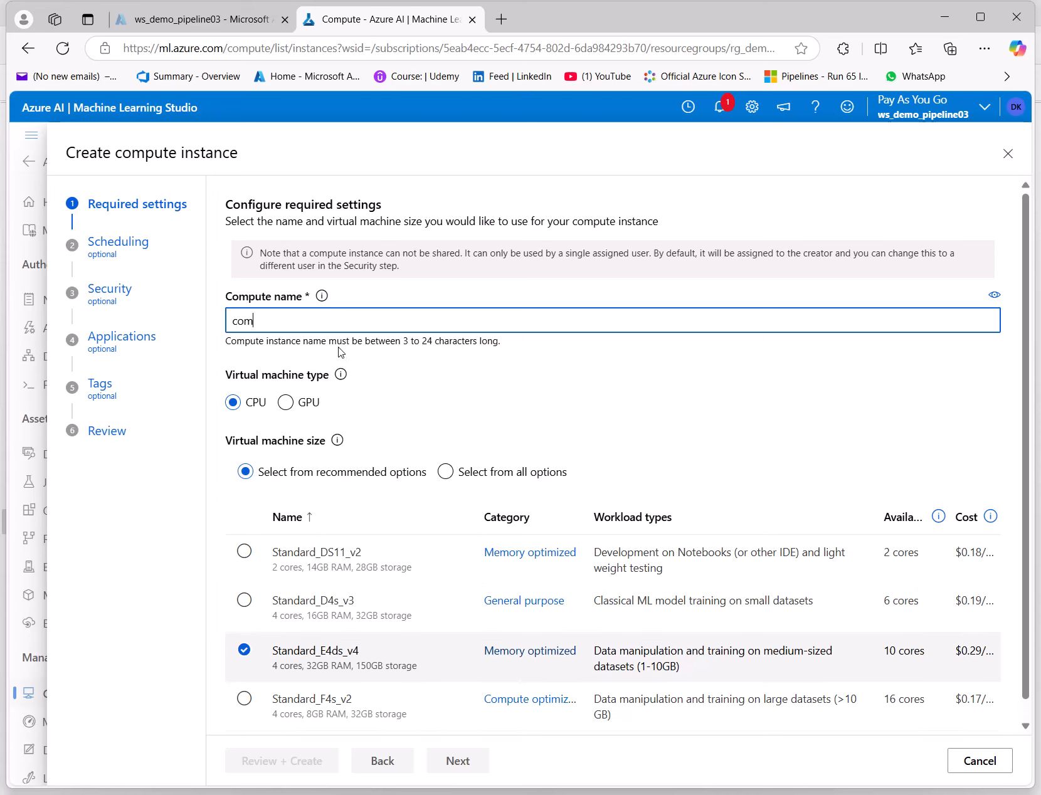
pyautogui.write('pute-inst02')
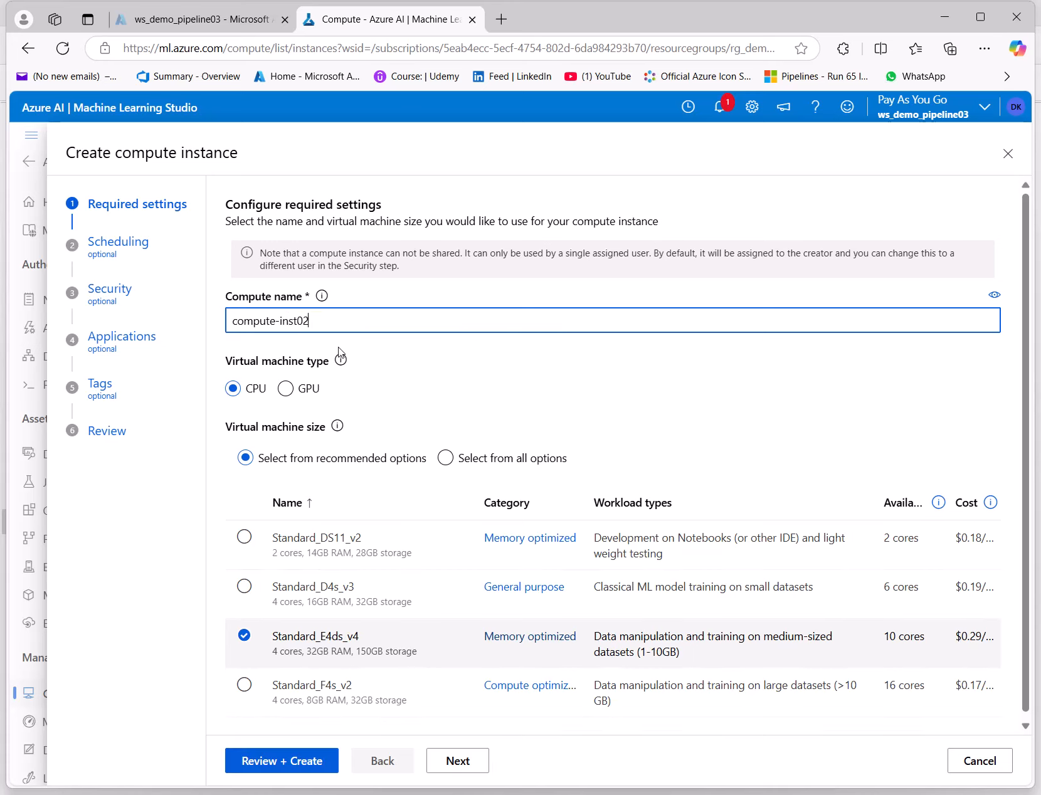
# Step: Widen the browser window to show the full cost column and select the Standard_DS11_v2 virtual machine size
pyautogui.scroll(-1, 281, 361)
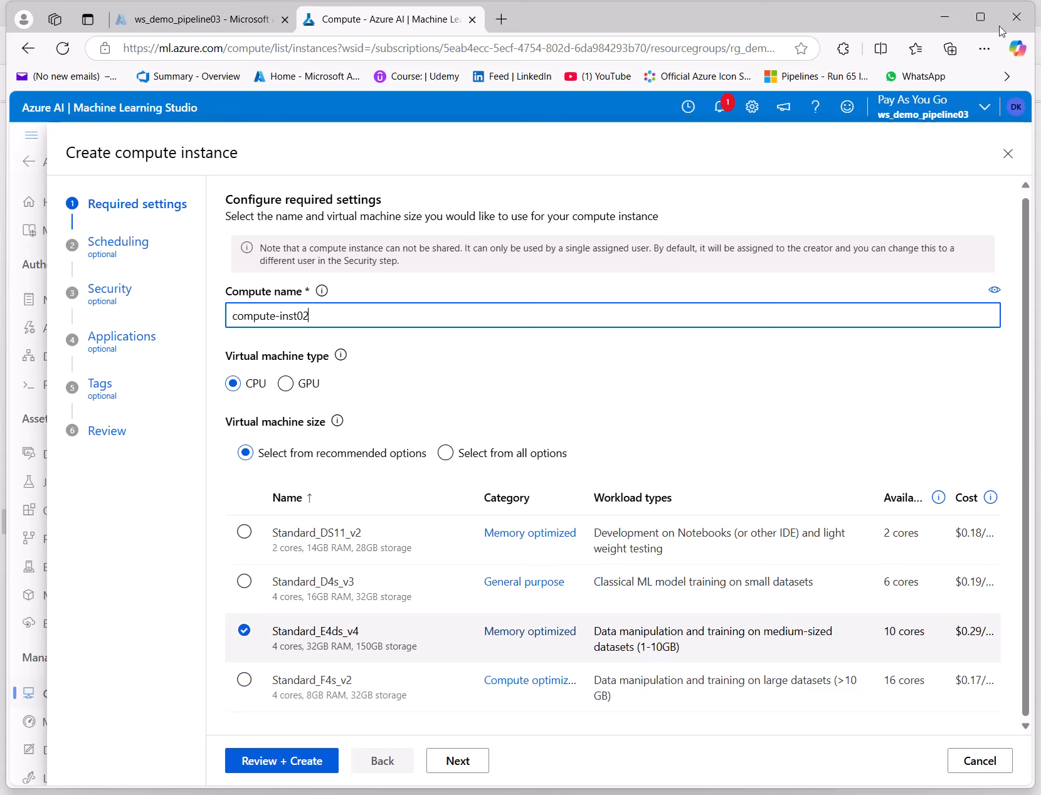
pyautogui.moveTo(982, 22)
pyautogui.moveTo(1035, 197); pyautogui.dragTo(1040, 197)
pyautogui.moveTo(819, 13); pyautogui.dragTo(702, 69)
pyautogui.moveTo(639, 77); pyautogui.dragTo(647, 33)
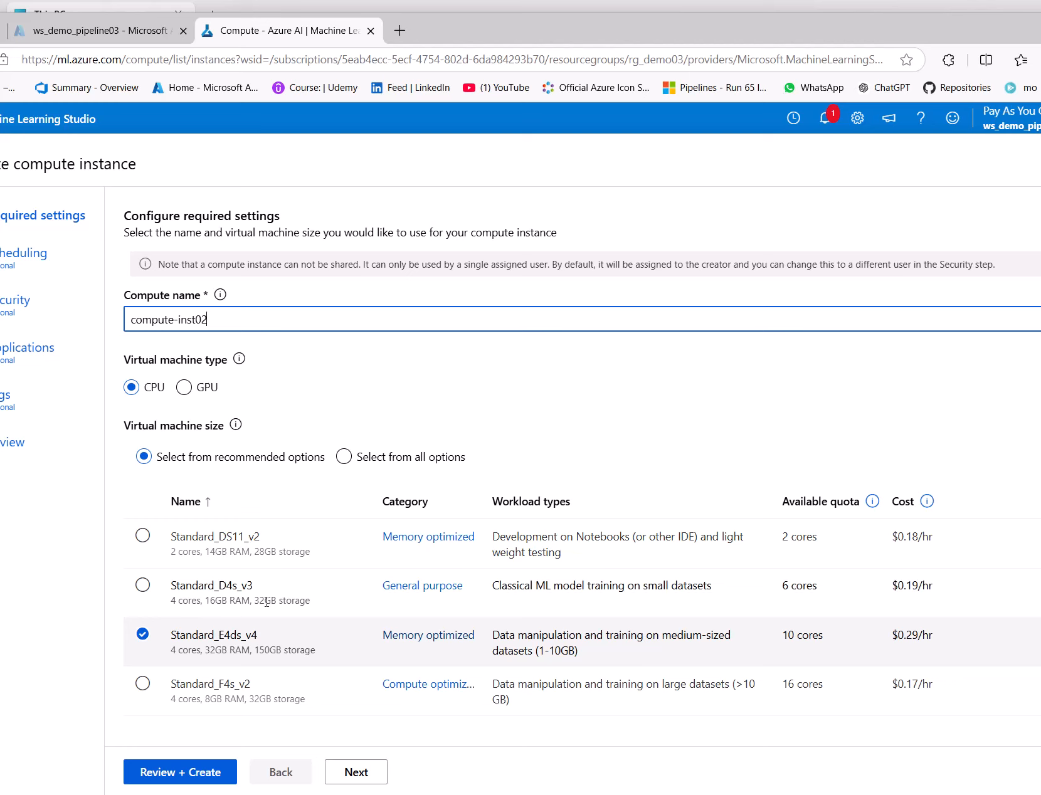
pyautogui.moveTo(918, 538)
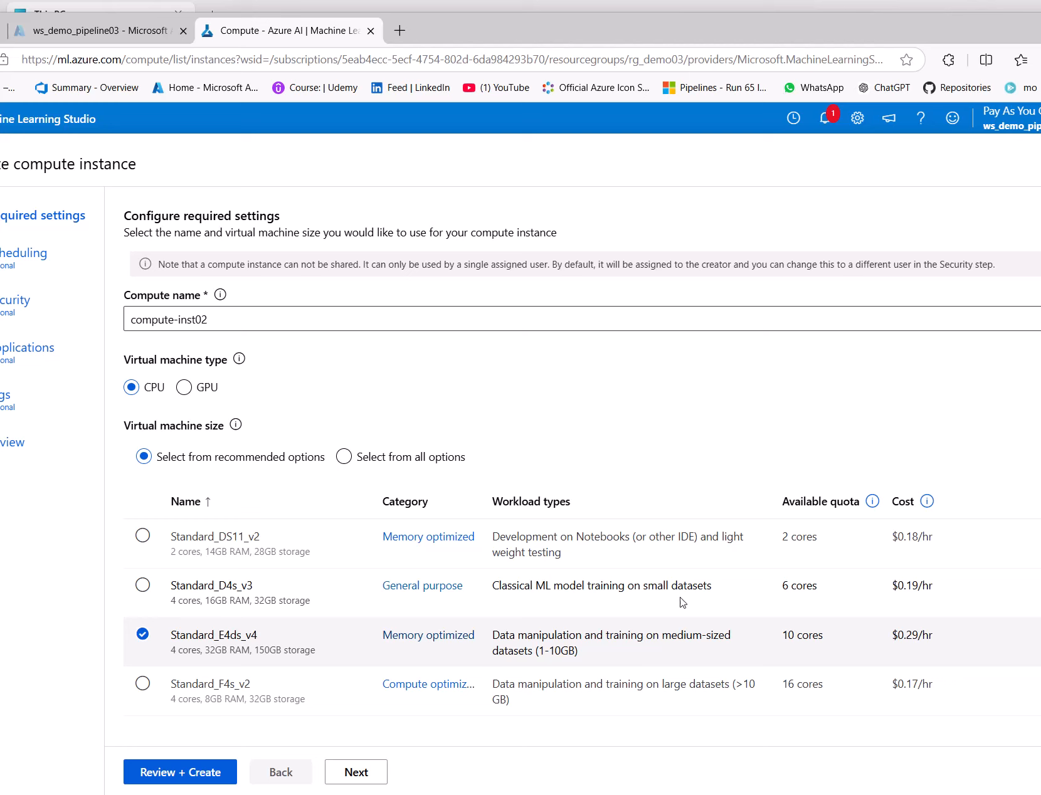
pyautogui.click(140, 533)
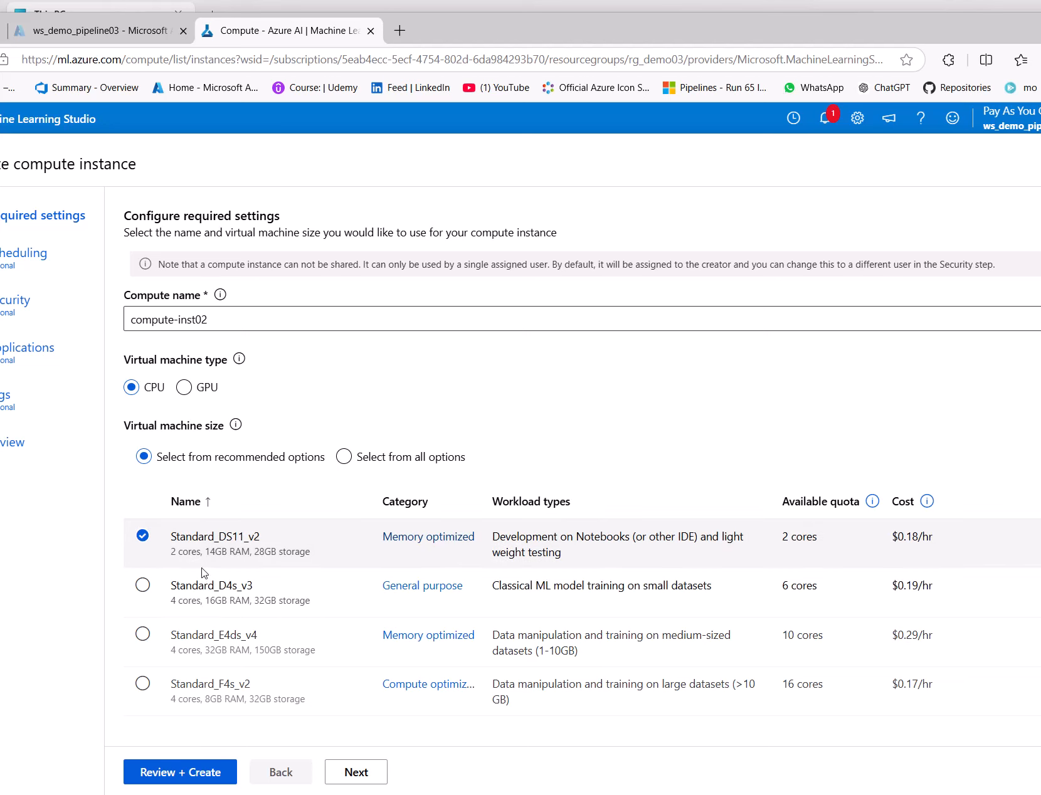
# Step: Review the remaining settings of the compute instance and create it with the default scheduling, security and application options
pyautogui.click(193, 776)
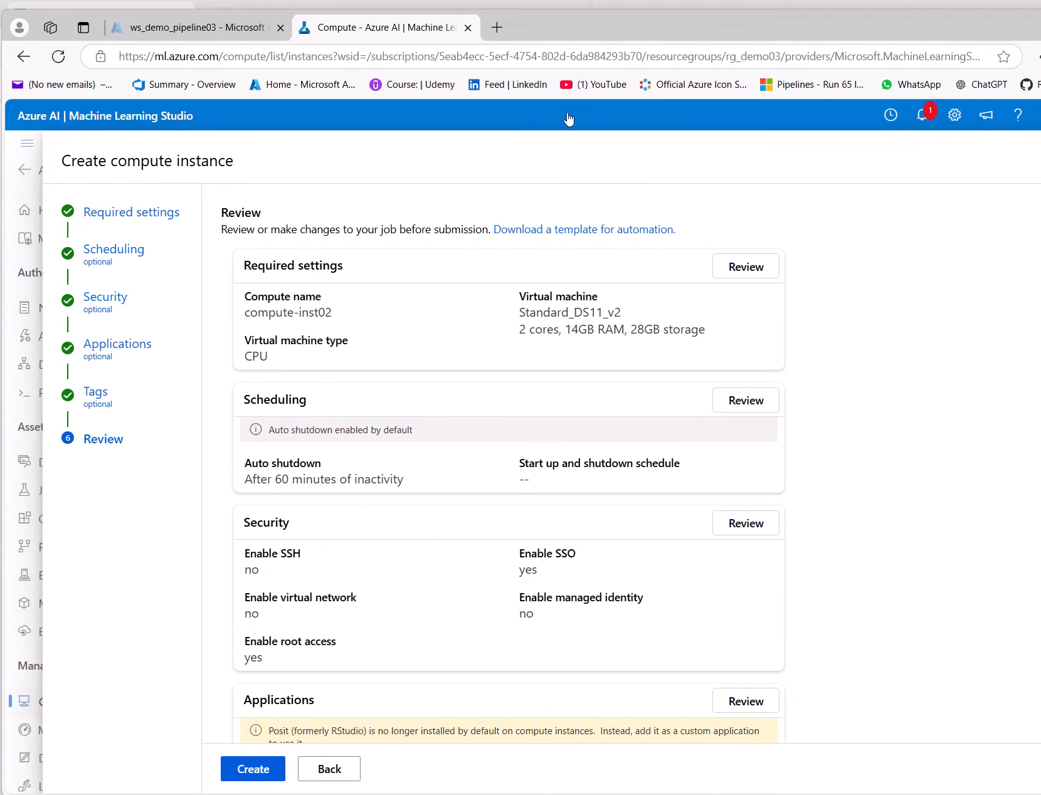
pyautogui.scroll(-3, 338, 495)
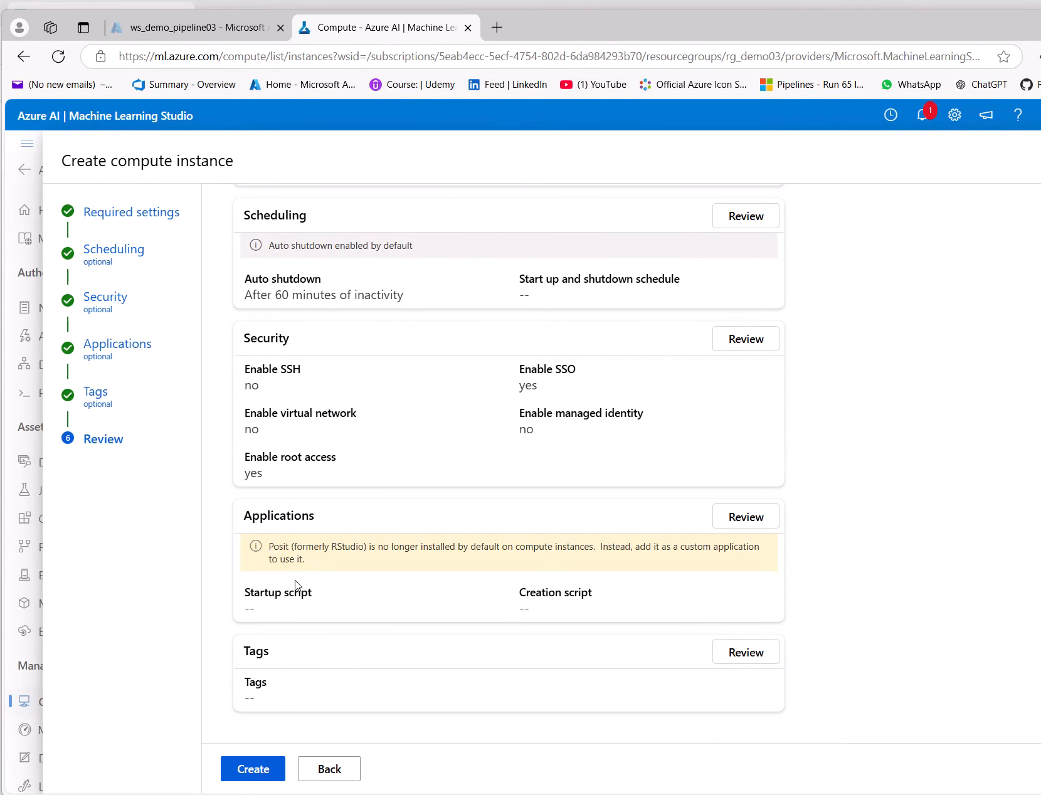
pyautogui.scroll(3, 287, 509)
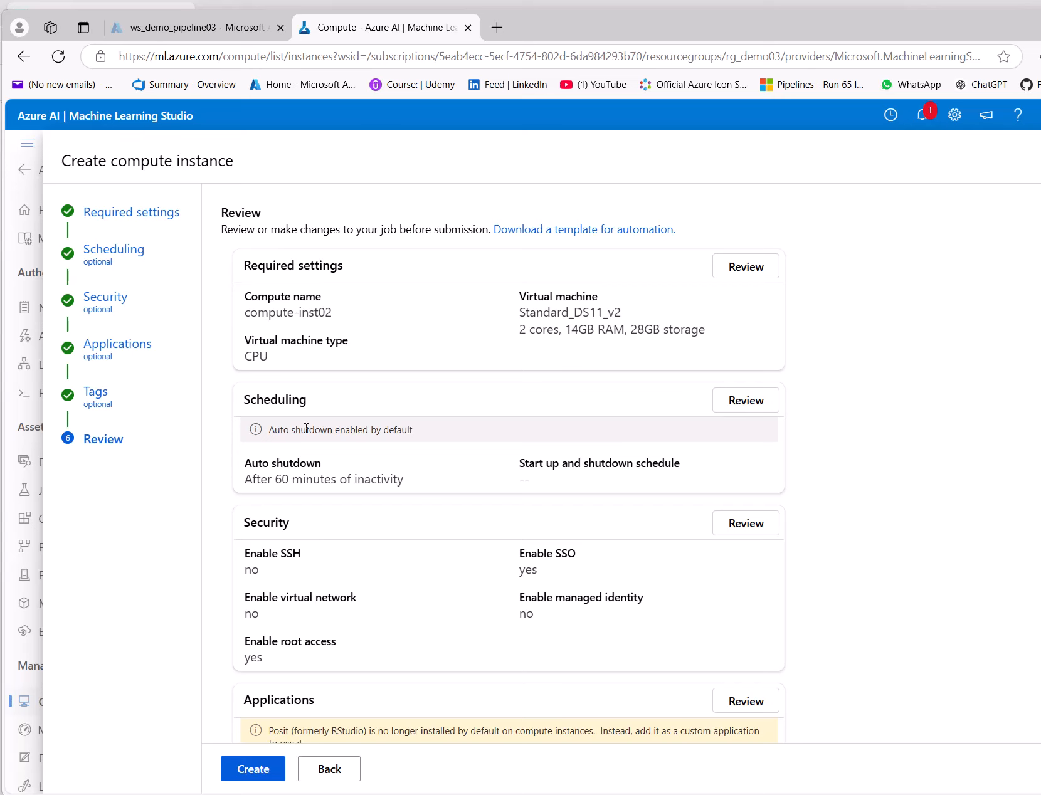
pyautogui.scroll(-3, 362, 516)
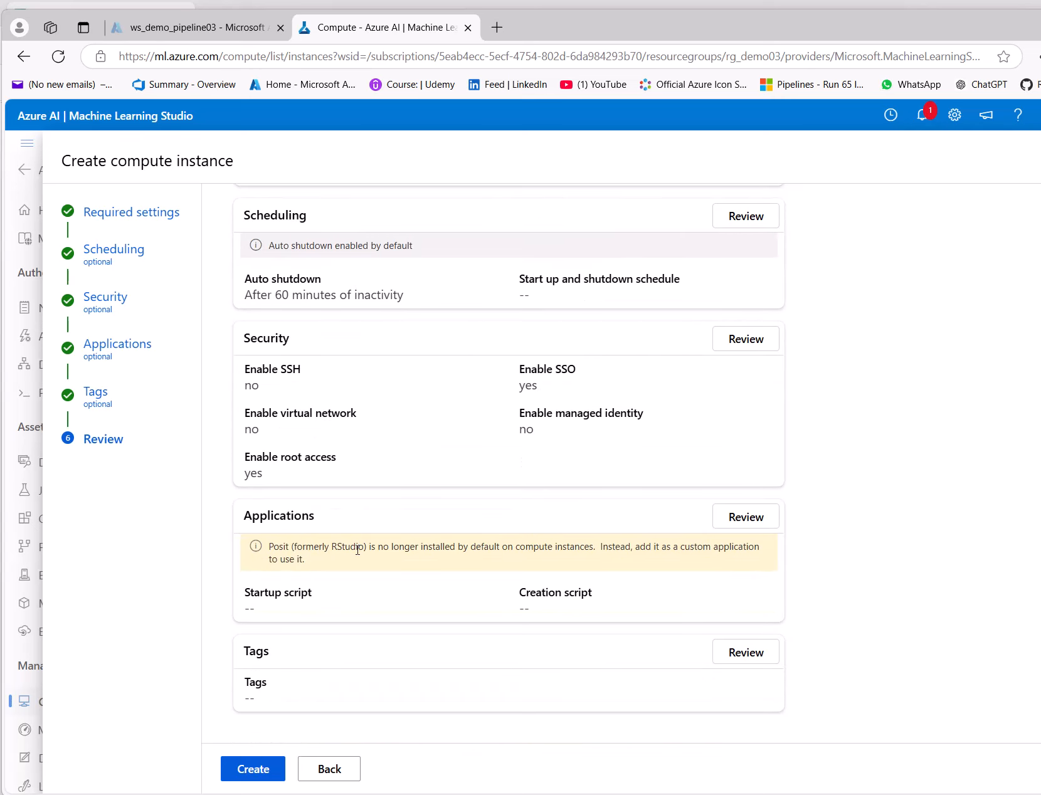
pyautogui.click(266, 773)
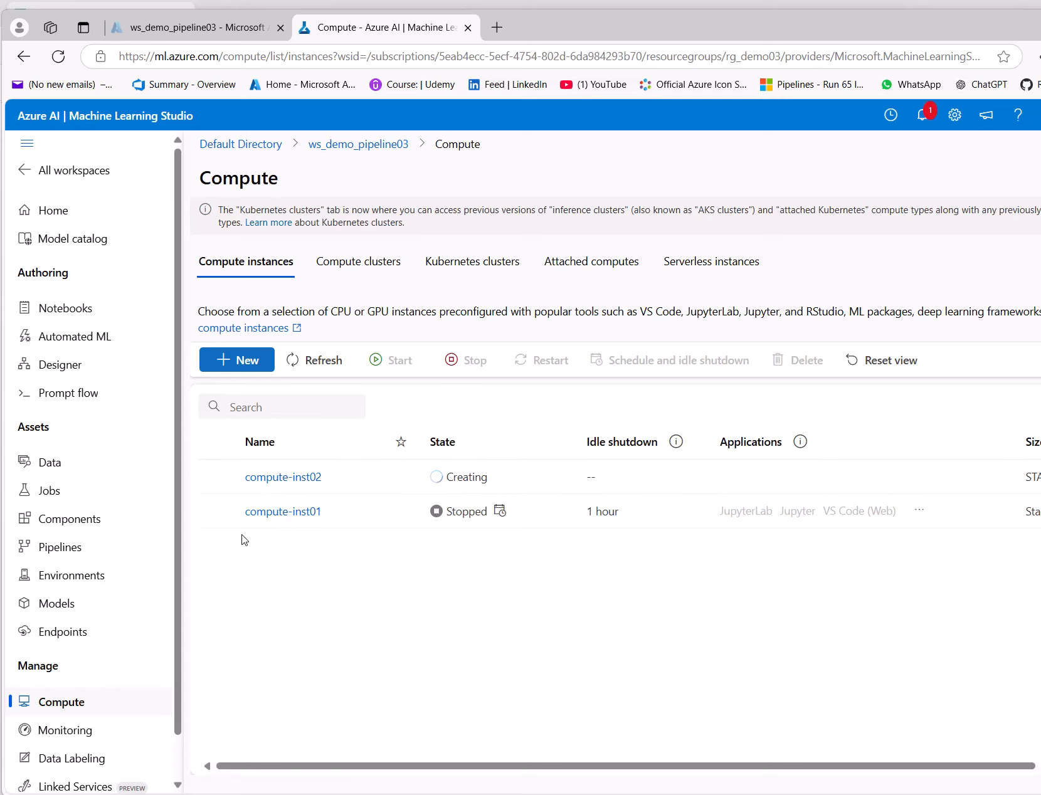
# Step: Open the workspace's Notebooks page with its user files
pyautogui.click(66, 309)
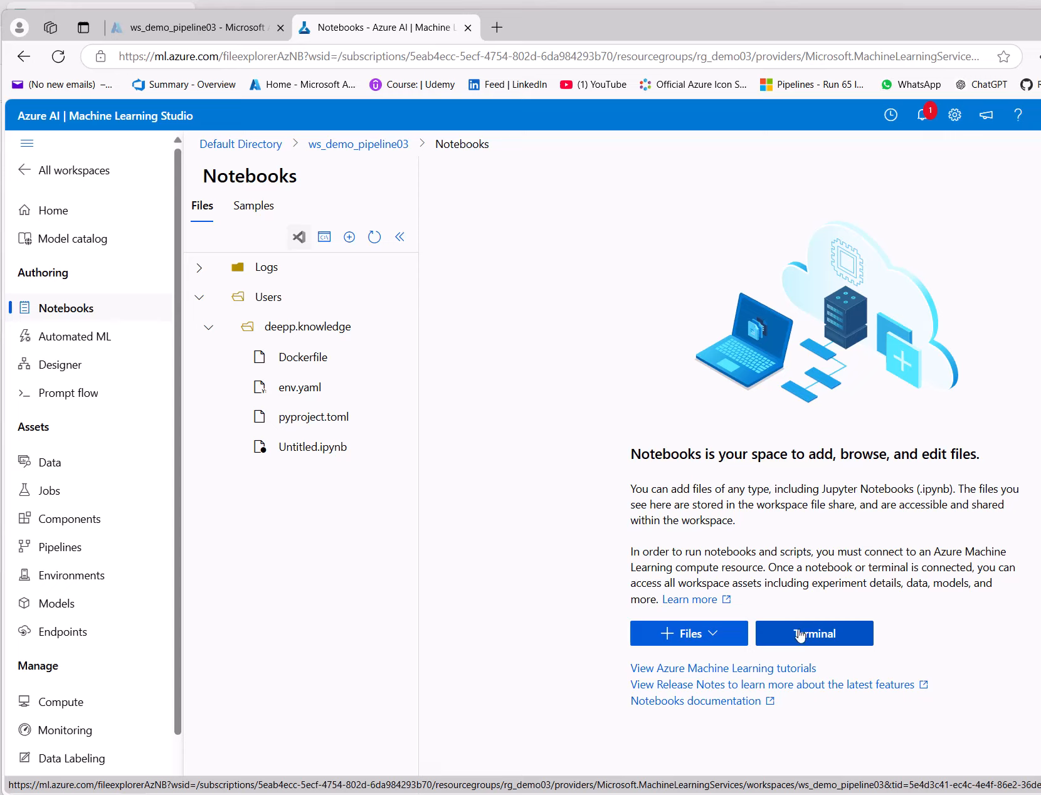
pyautogui.moveTo(891, 621); pyautogui.dragTo(941, 628)
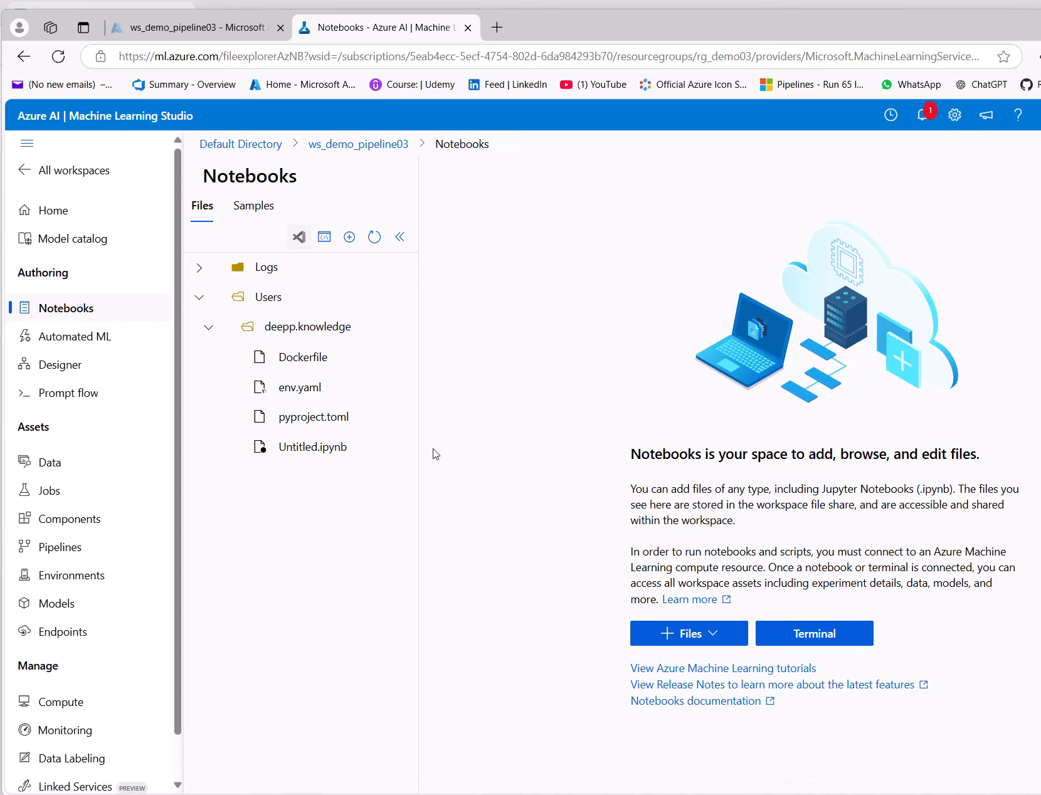
# Step: Create a new notebook file named test_compute.ipynb in the user's folder
pyautogui.click(350, 238)
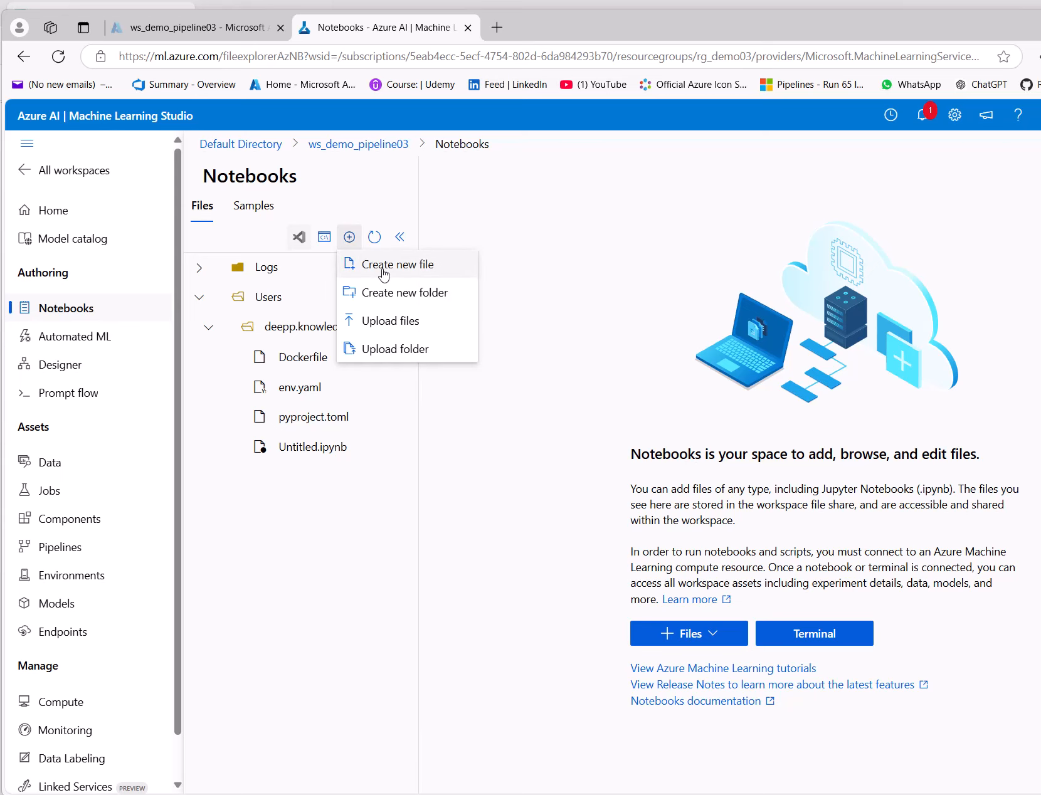
pyautogui.click(384, 267)
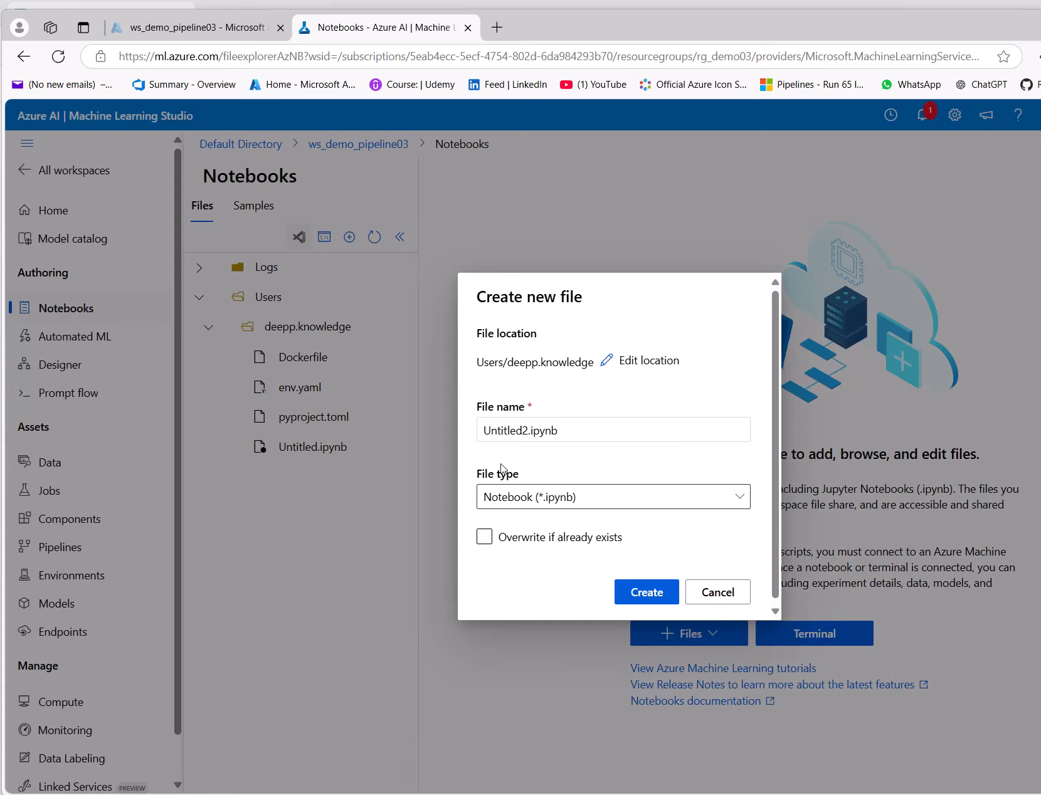
pyautogui.click(497, 429)
pyautogui.doubleClick(498, 429)
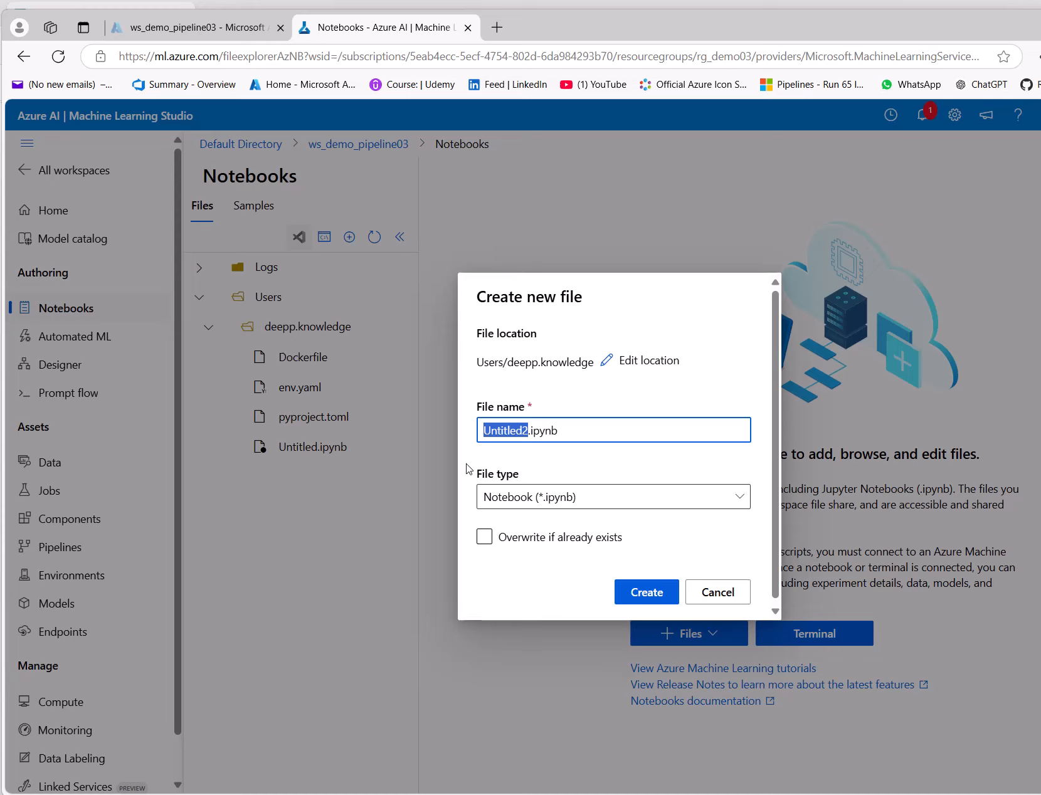
pyautogui.write('test_co')
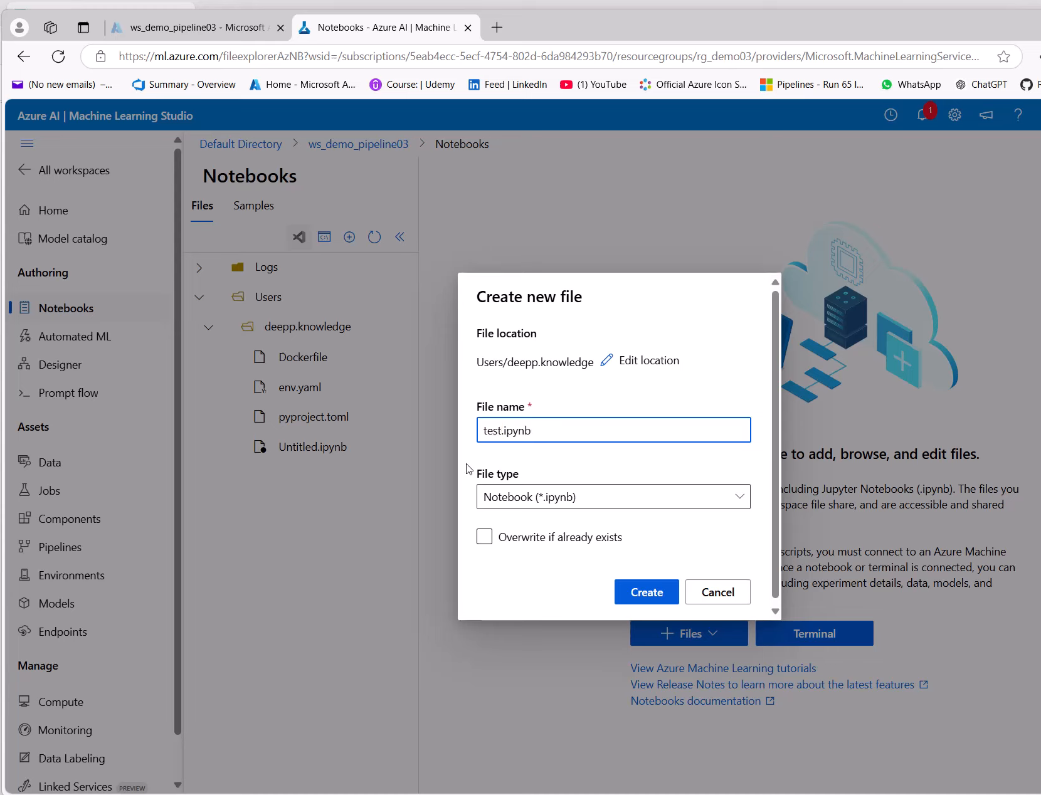
pyautogui.write('mpute')
pyautogui.click(633, 590)
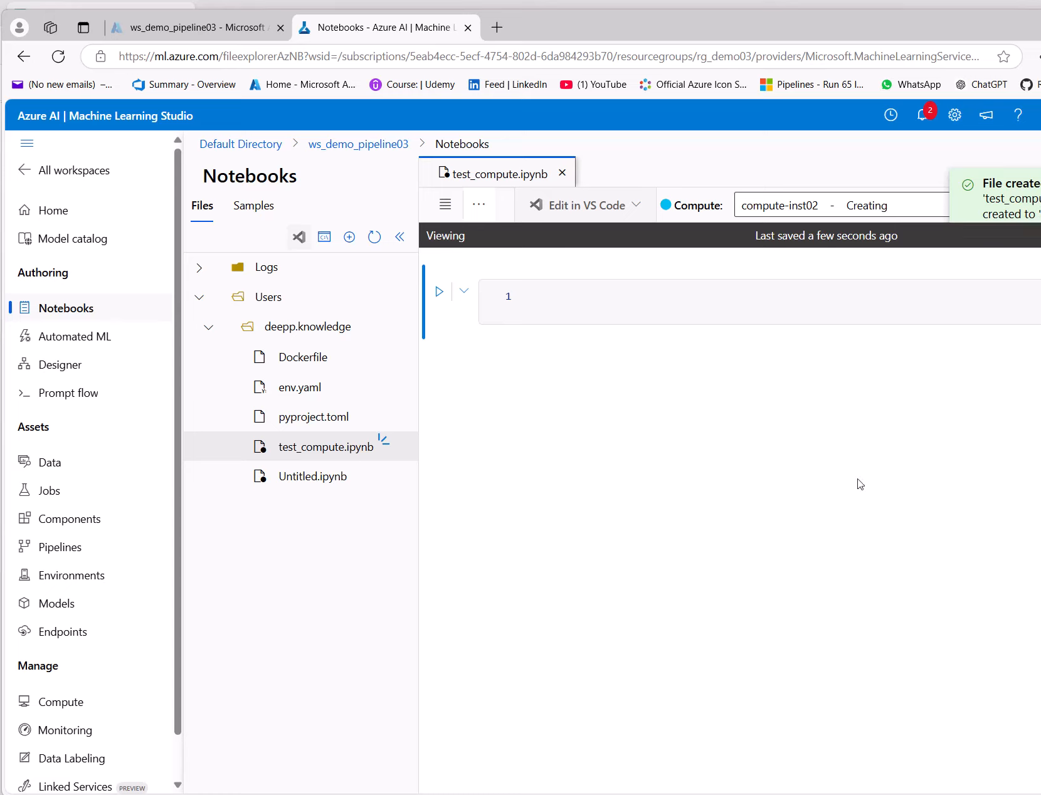
# Step: Examine which compute instances and serverless options are available to the test_compute.ipynb notebook, and their status
pyautogui.click(851, 390)
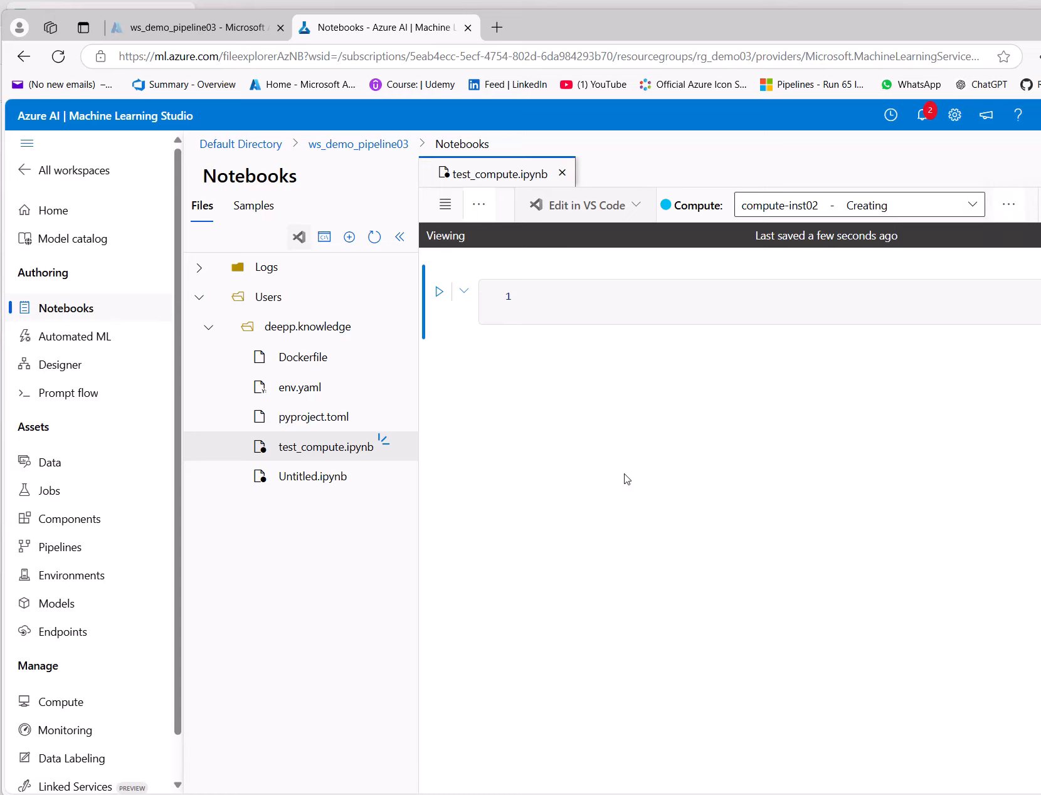
pyautogui.click(625, 475)
pyautogui.click(529, 311)
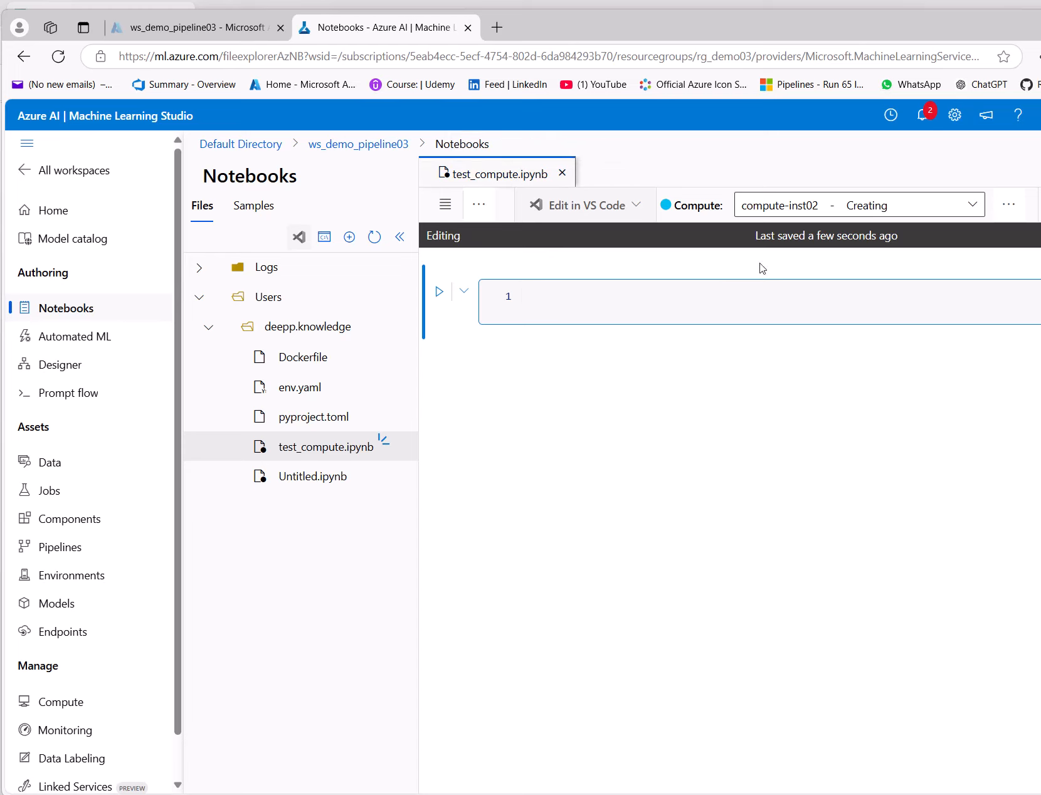
pyautogui.click(768, 210)
pyautogui.click(791, 205)
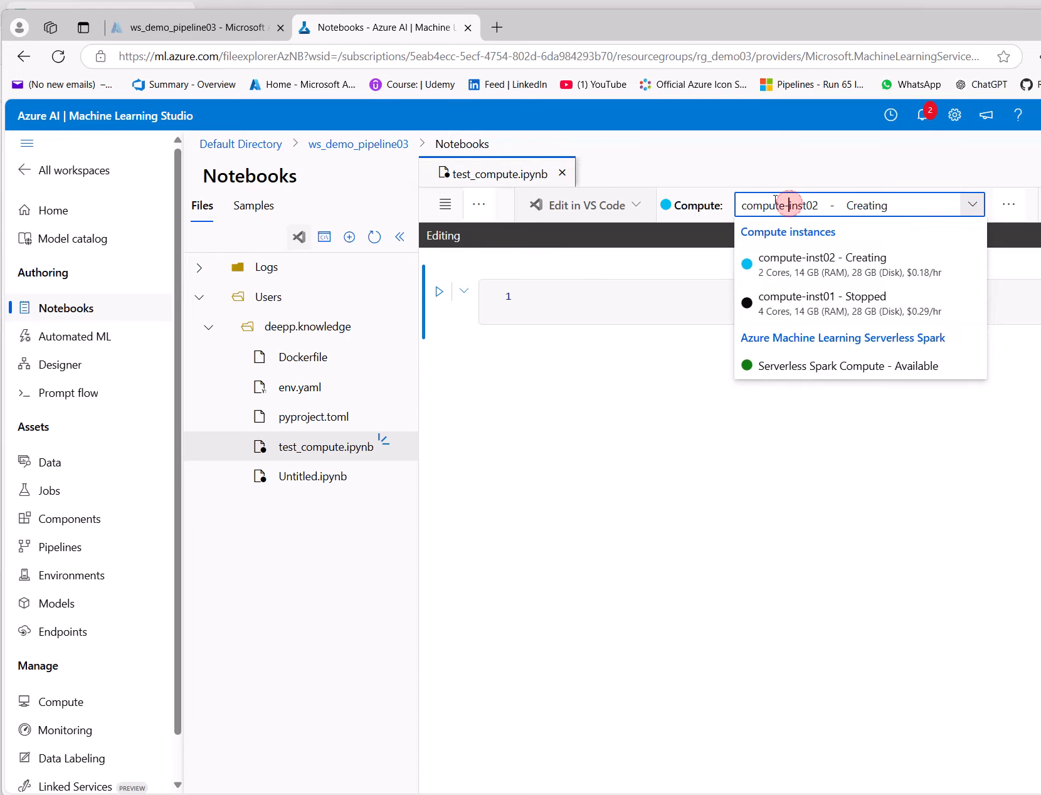
pyautogui.click(709, 176)
pyautogui.click(791, 211)
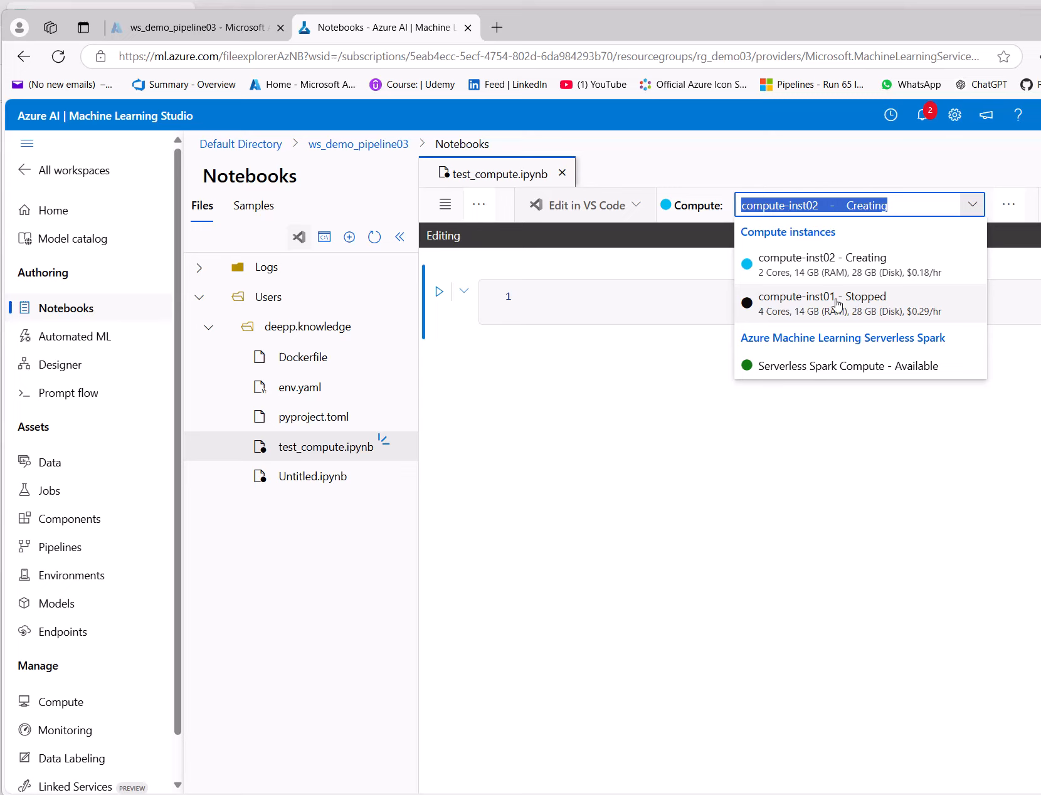
pyautogui.click(764, 532)
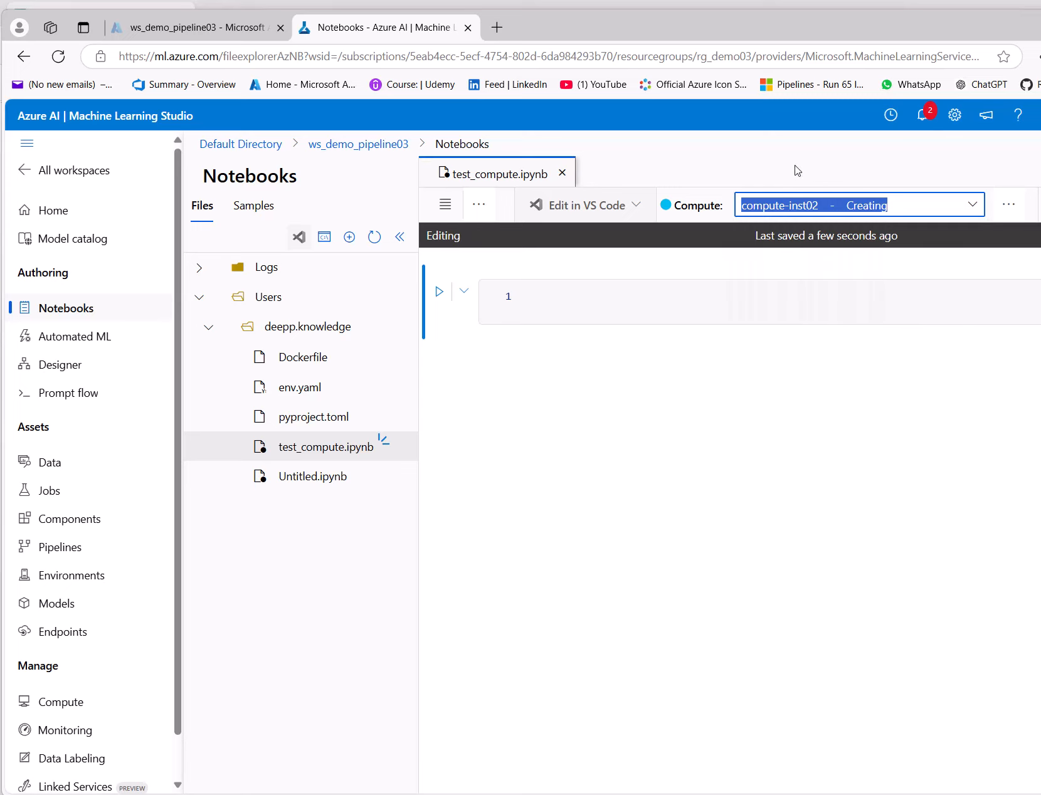
pyautogui.click(849, 211)
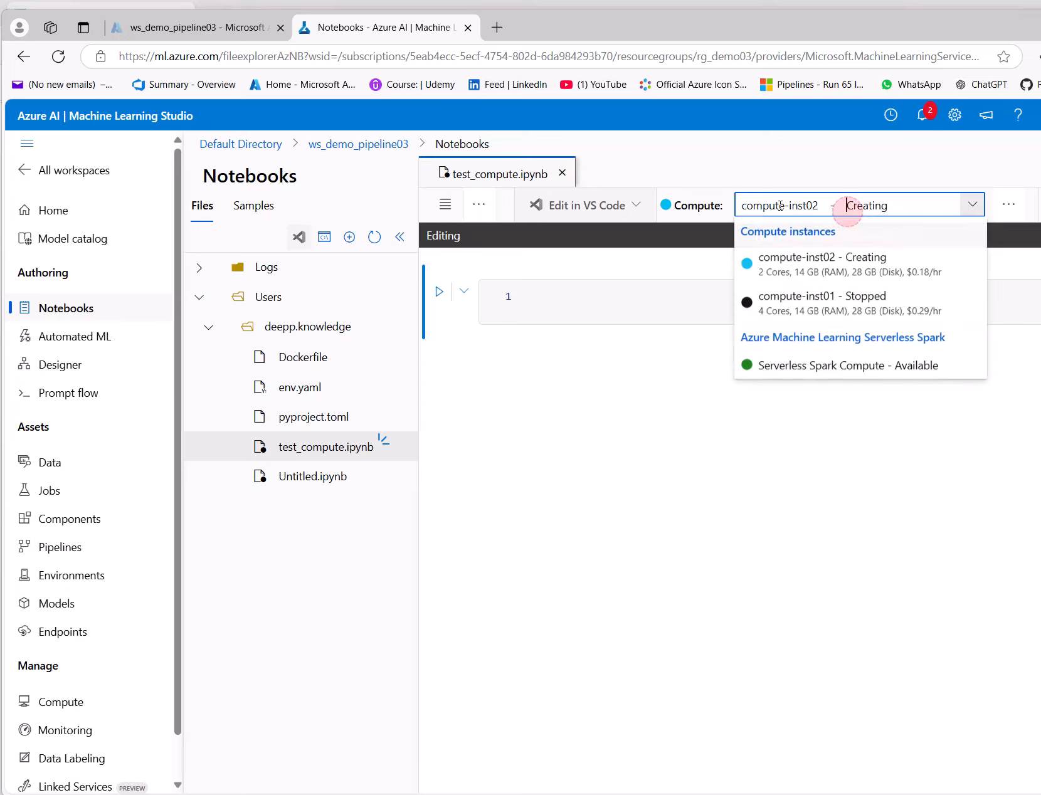
pyautogui.click(630, 519)
# Step: Add a second code cell below the empty one, enter "import pandas as pd" in it and run the cell
pyautogui.click(525, 298)
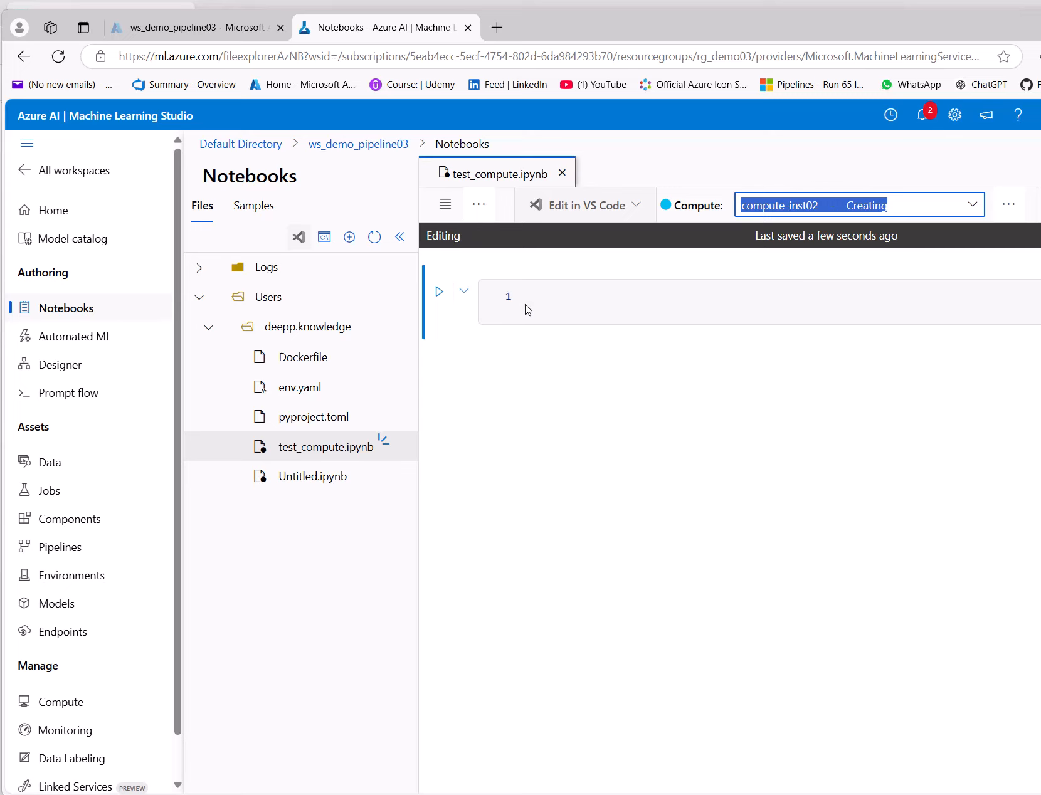
pyautogui.click(554, 313)
pyautogui.click(521, 342)
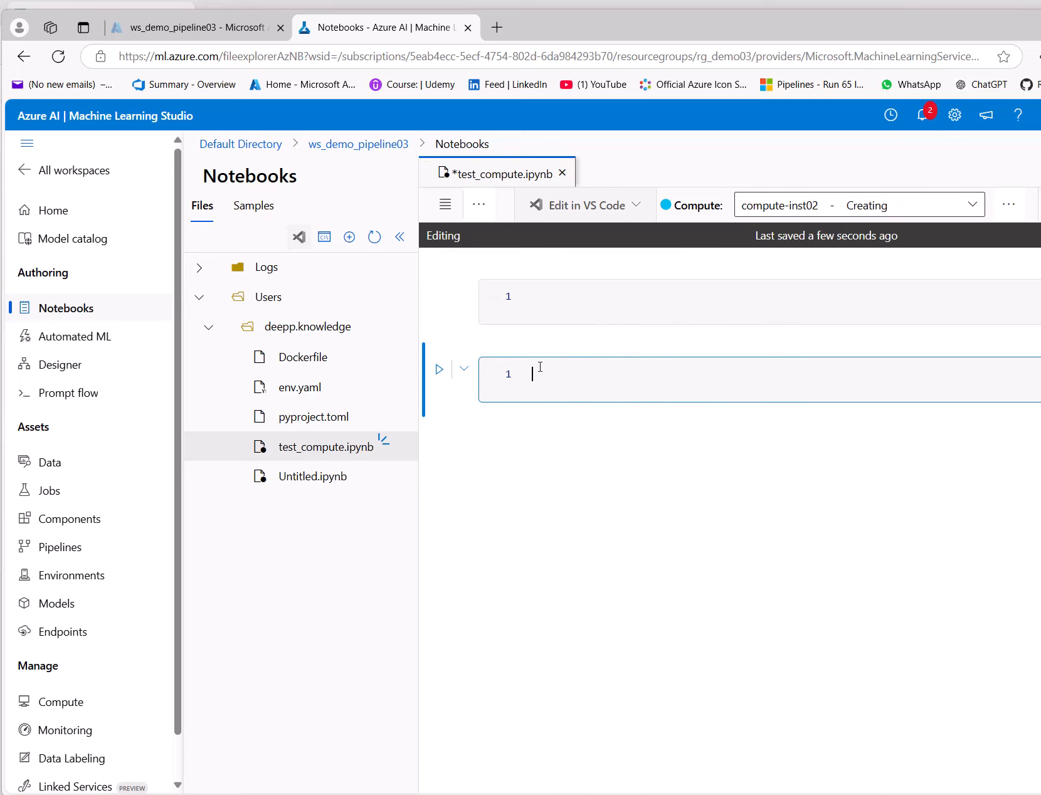
pyautogui.write('import ')
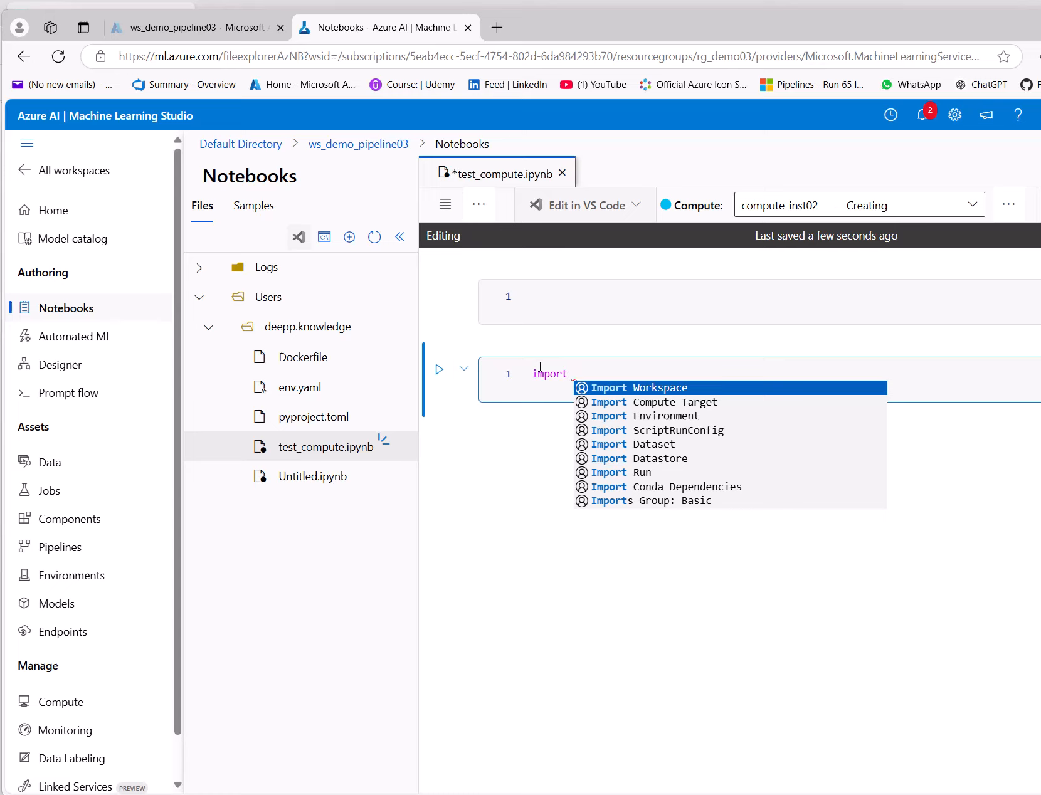
pyautogui.write('pandas ')
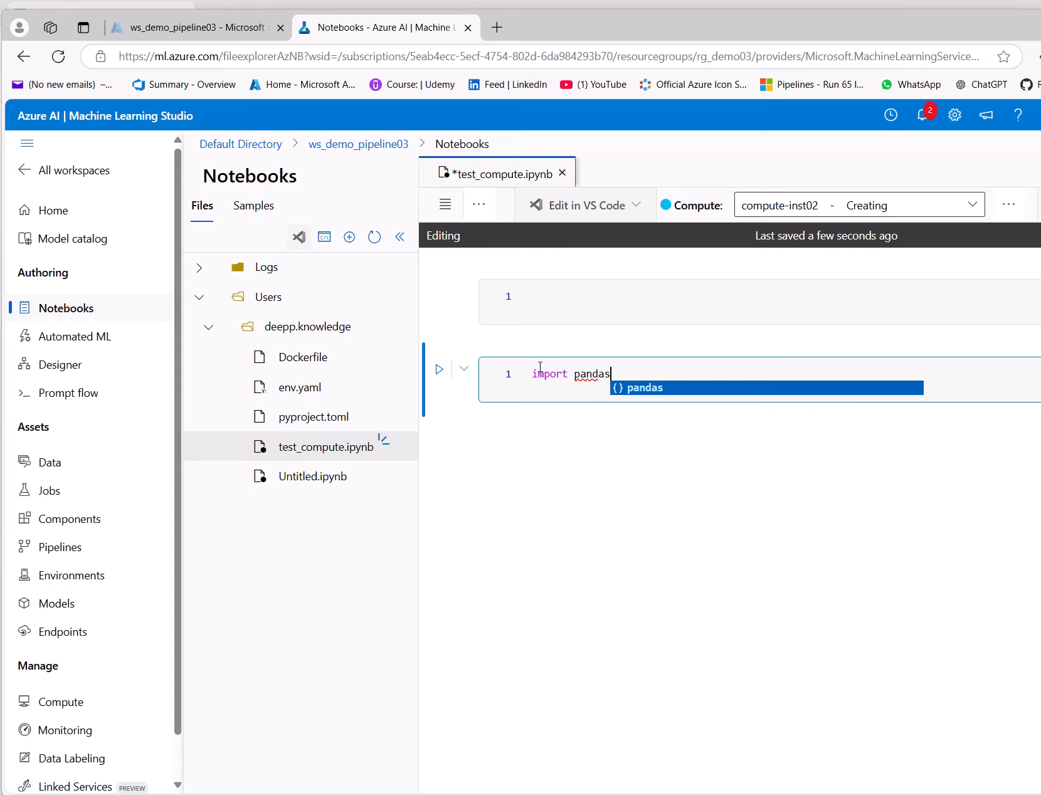
pyautogui.write('as ')
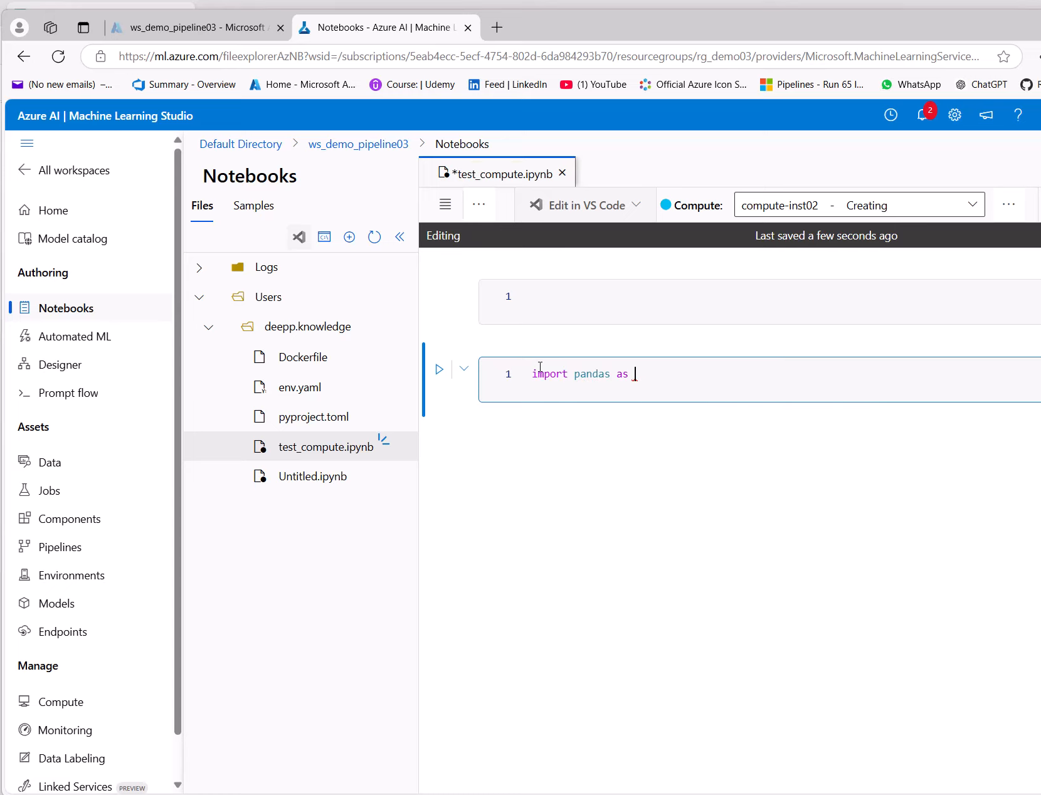
pyautogui.write('pd')
pyautogui.hotkey('ctrl', 'Return')
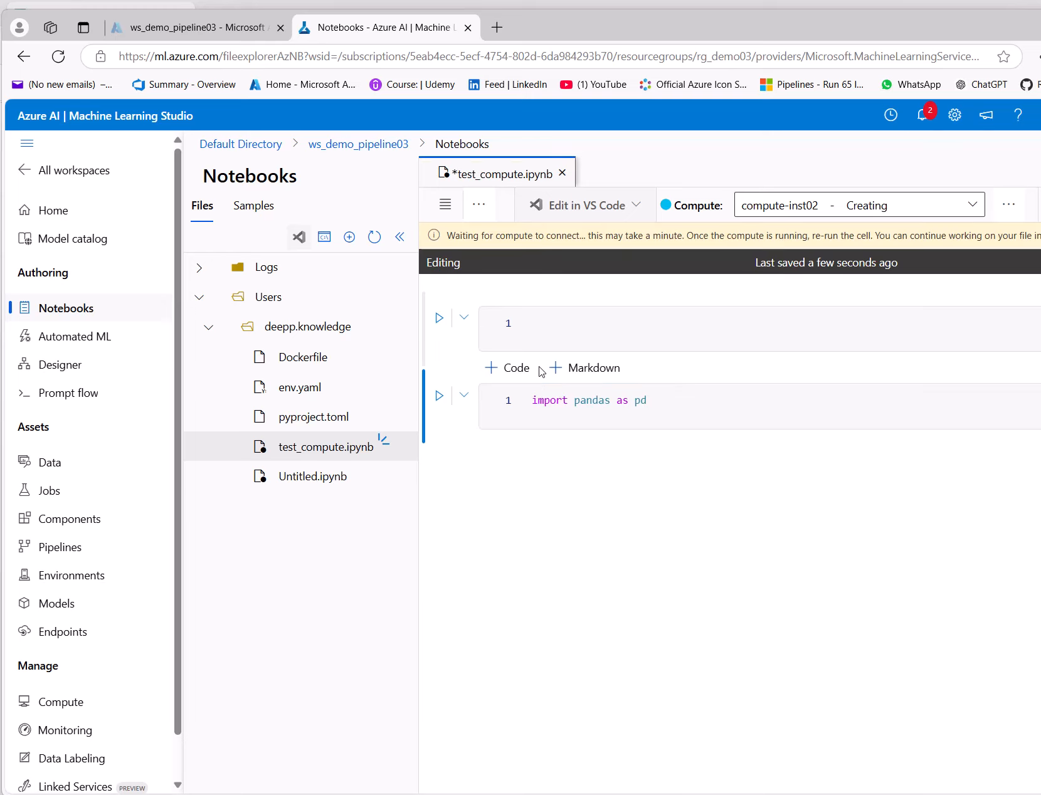
pyautogui.tripleClick(453, 236)
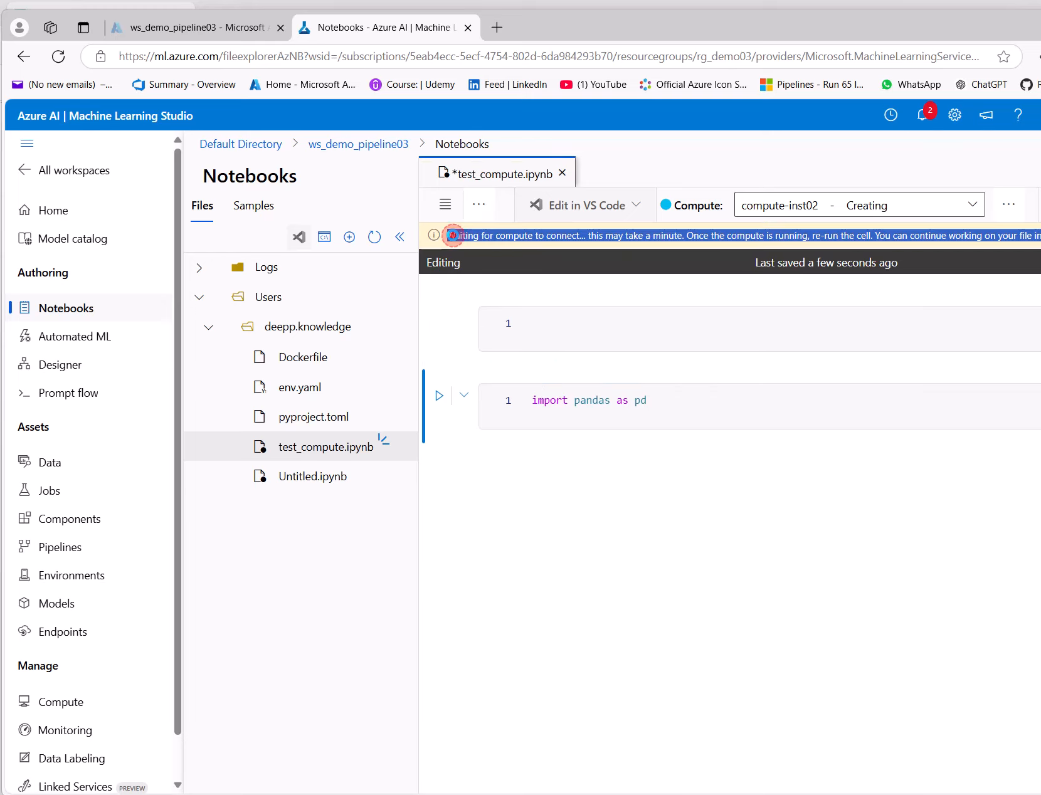